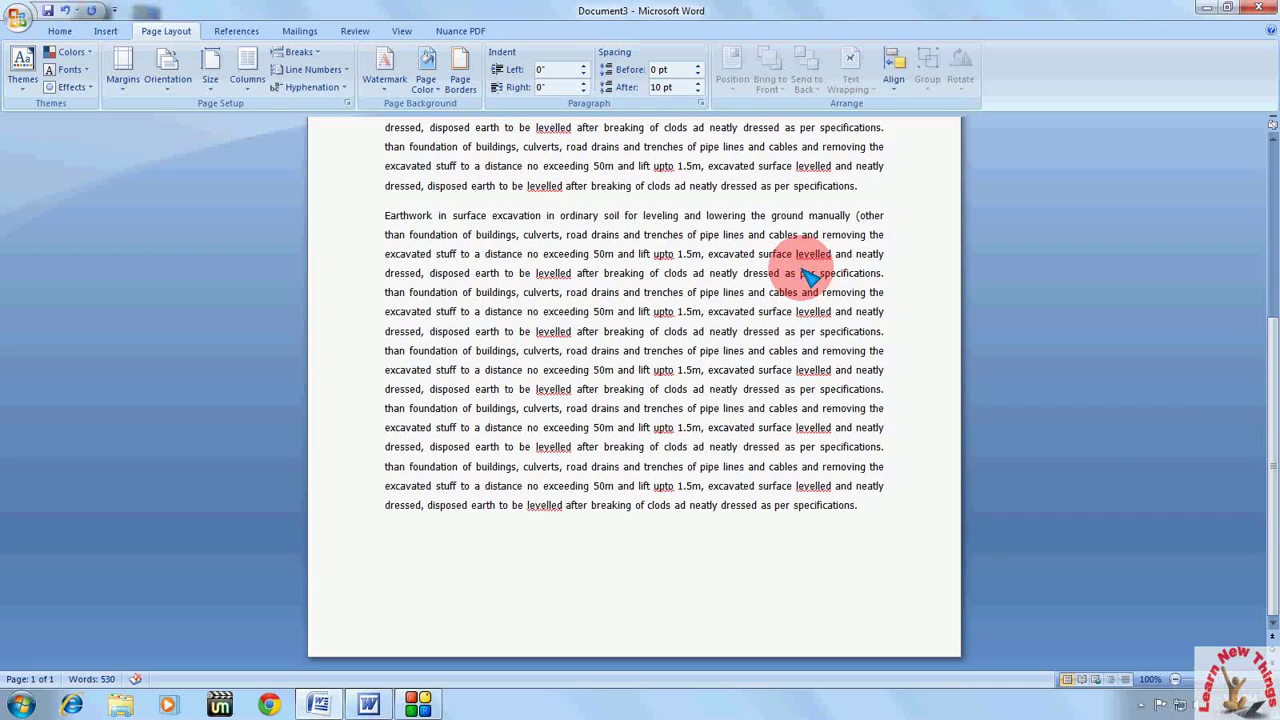
Return to the Home tab and place the cursor in the earthwork paragraph
left_click(60, 31)
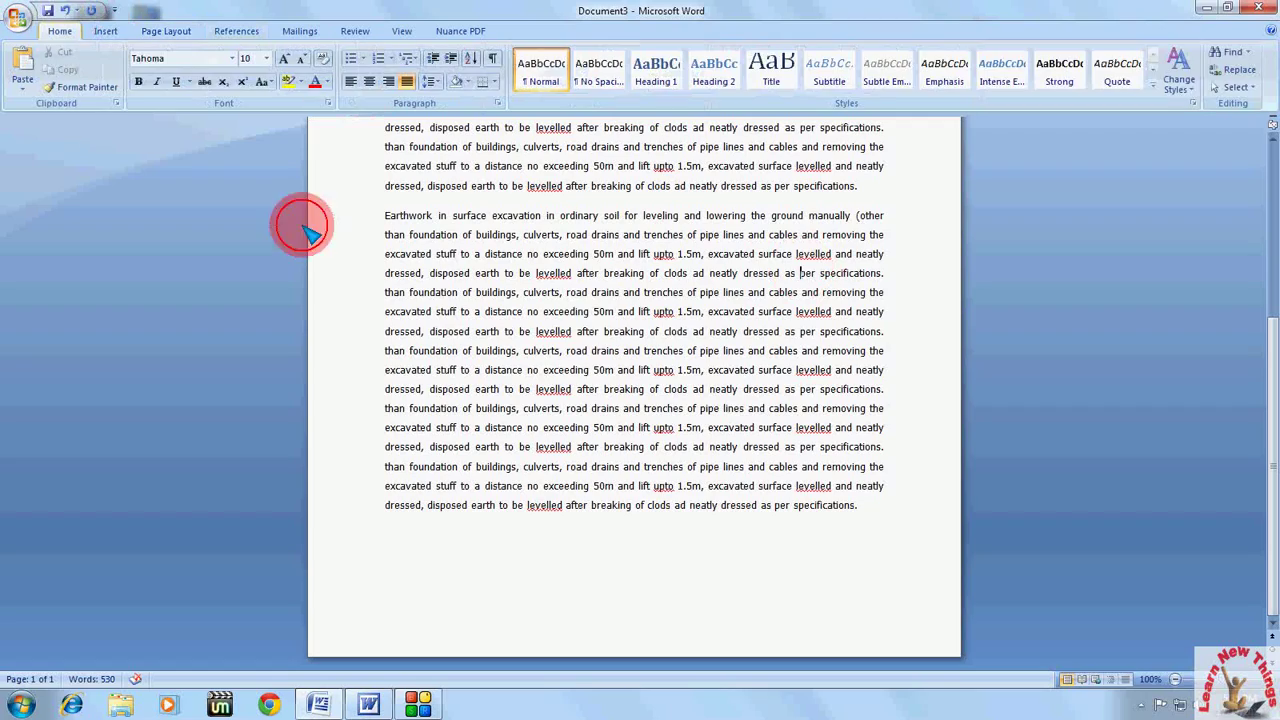
left_click(587, 336)
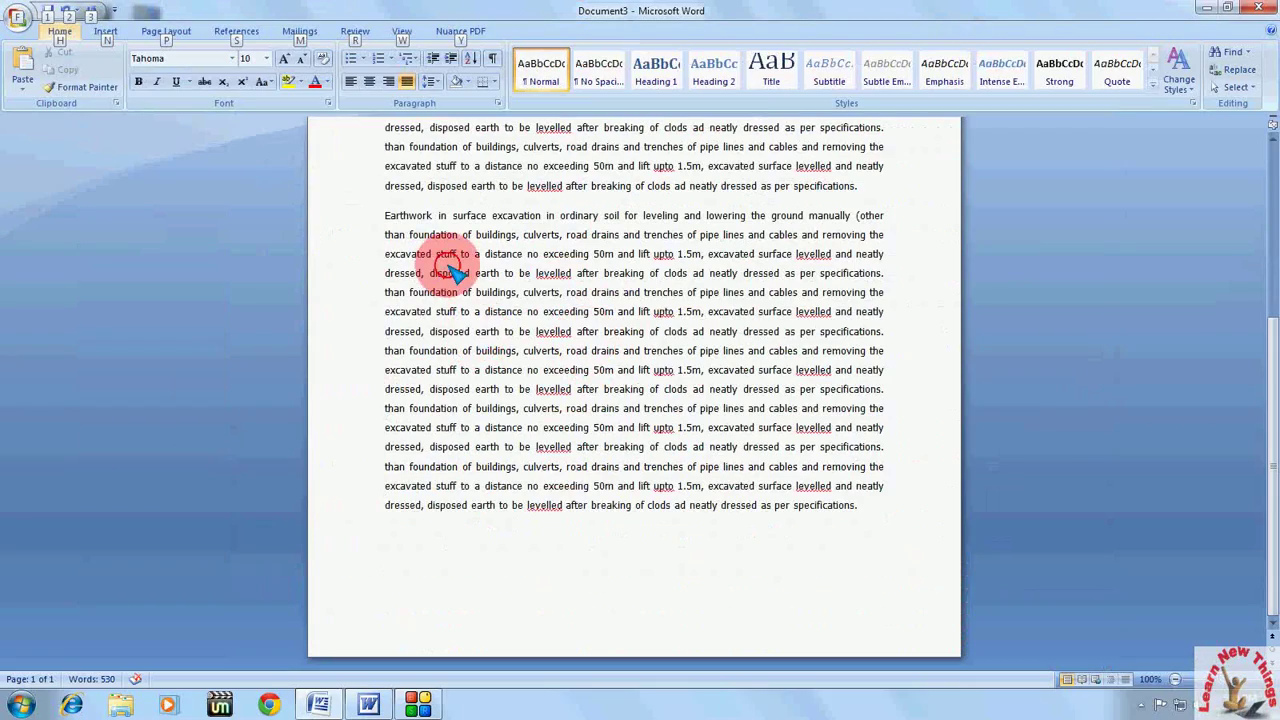
Remove the trailing empty line, then set the cursor before 'isposed' in the fourth-last line
key("ctrl+v")
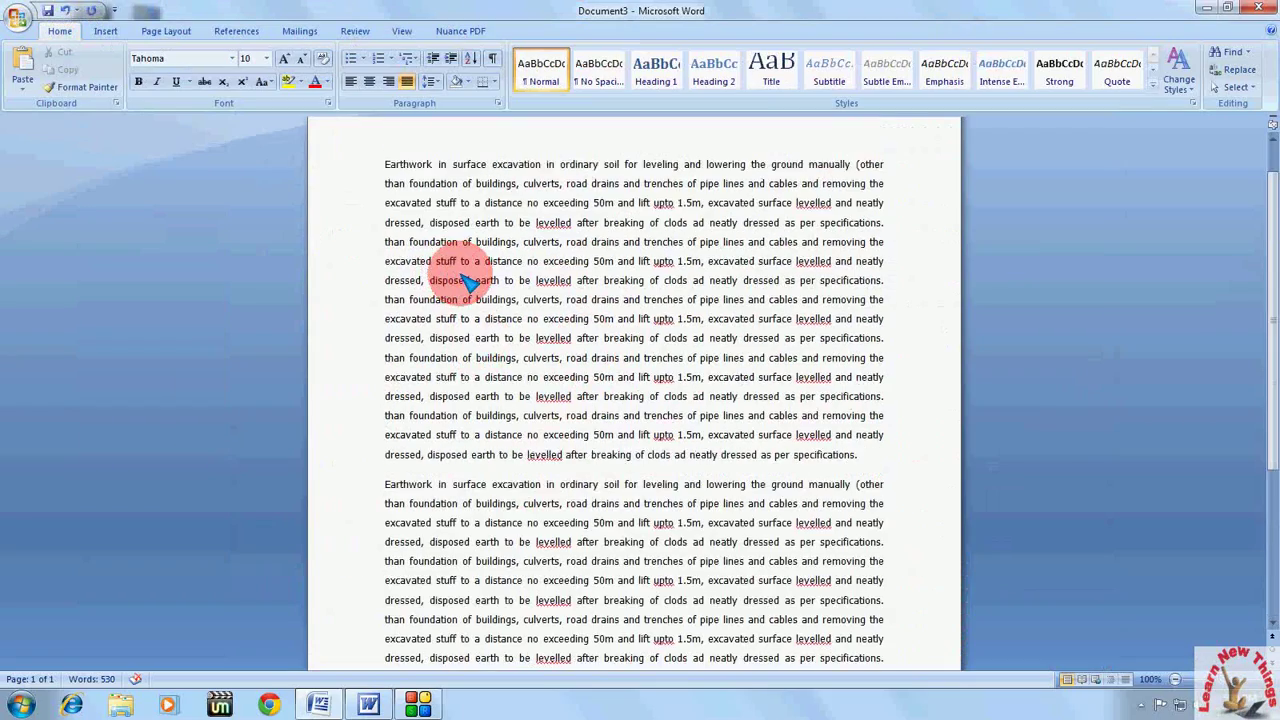
scroll(468, 283, "down", 2)
scroll(468, 283, "down", 2)
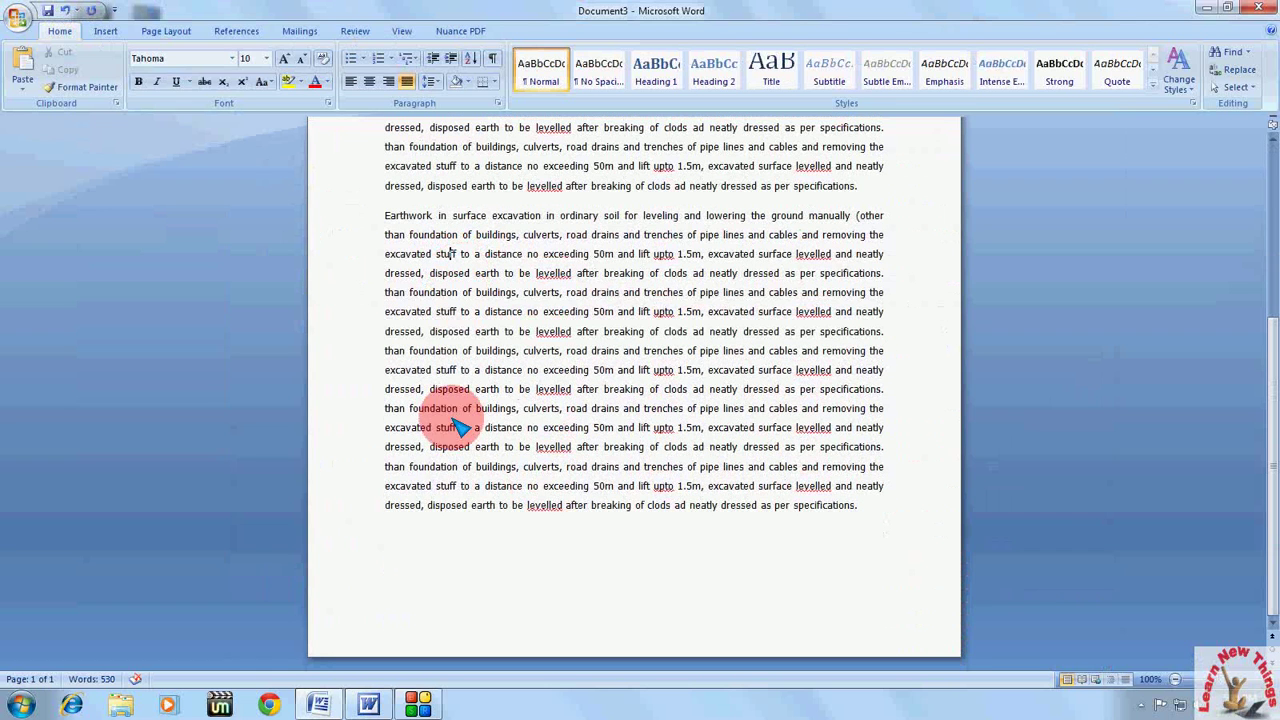
left_click(456, 505)
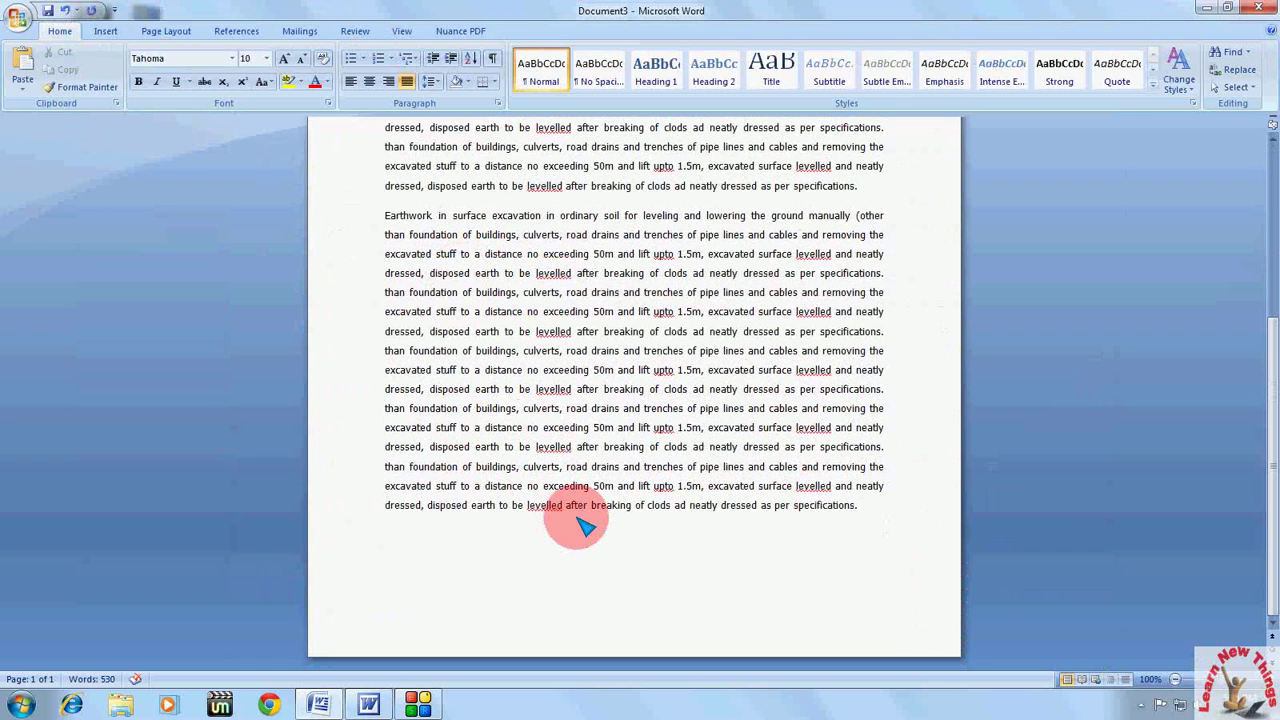
key("End")
key("Return")
scroll(543, 471, "up", 5)
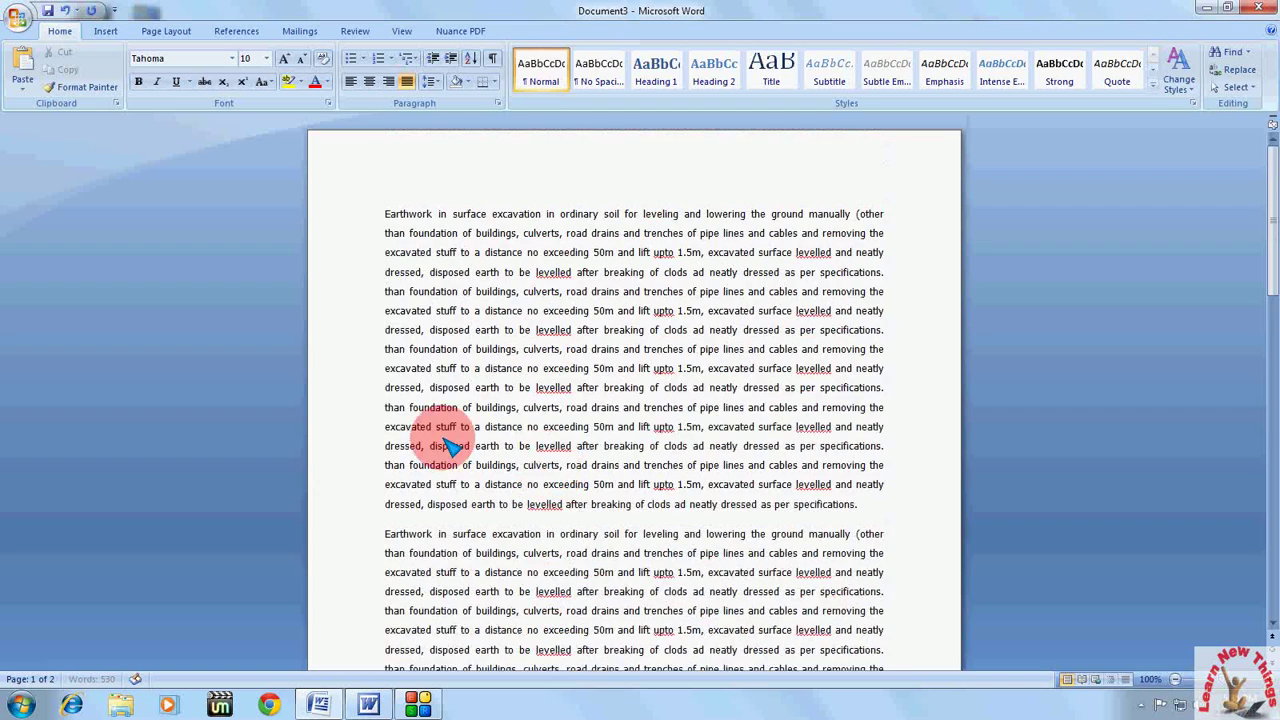
scroll(451, 443, "down", 7)
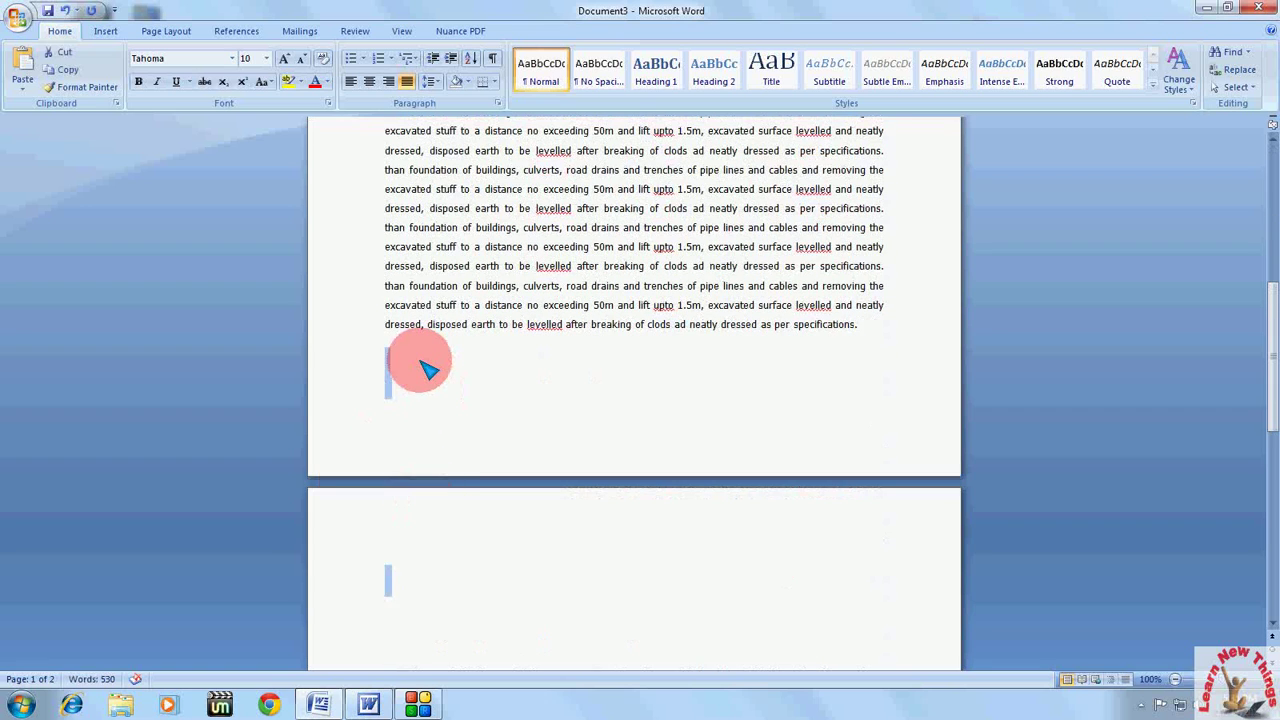
key("BackSpace")
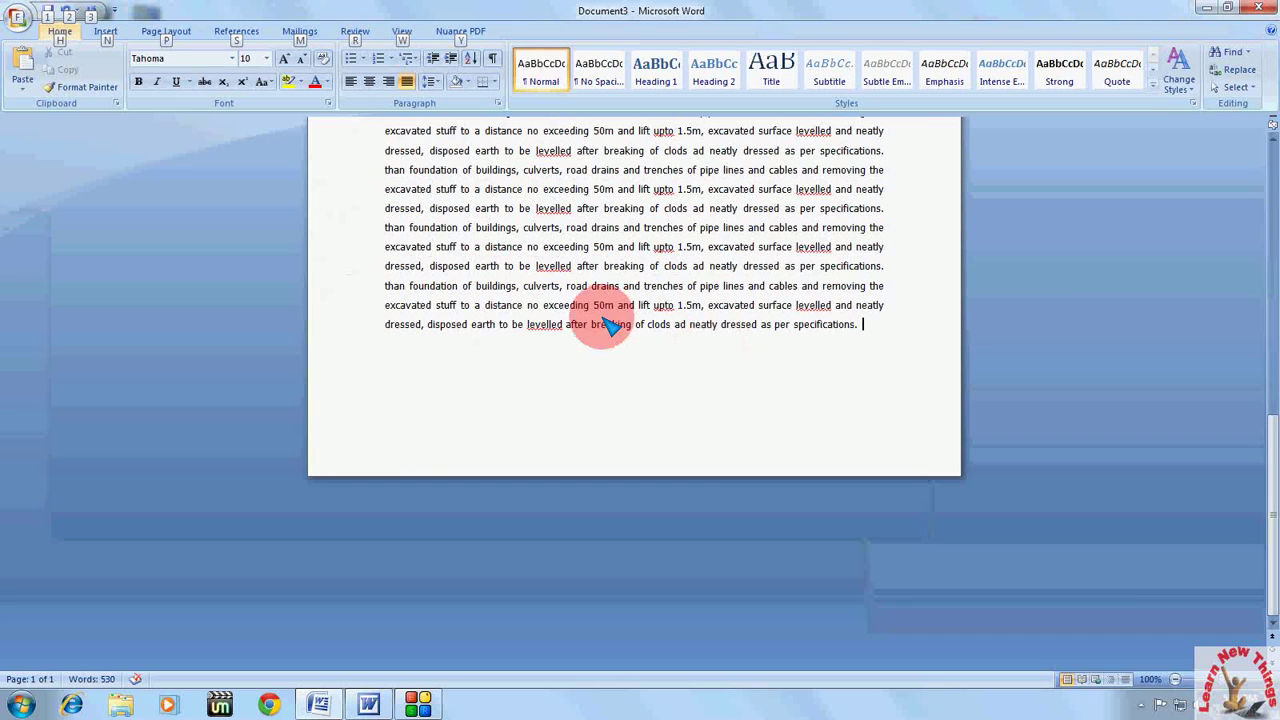
left_click(221, 251)
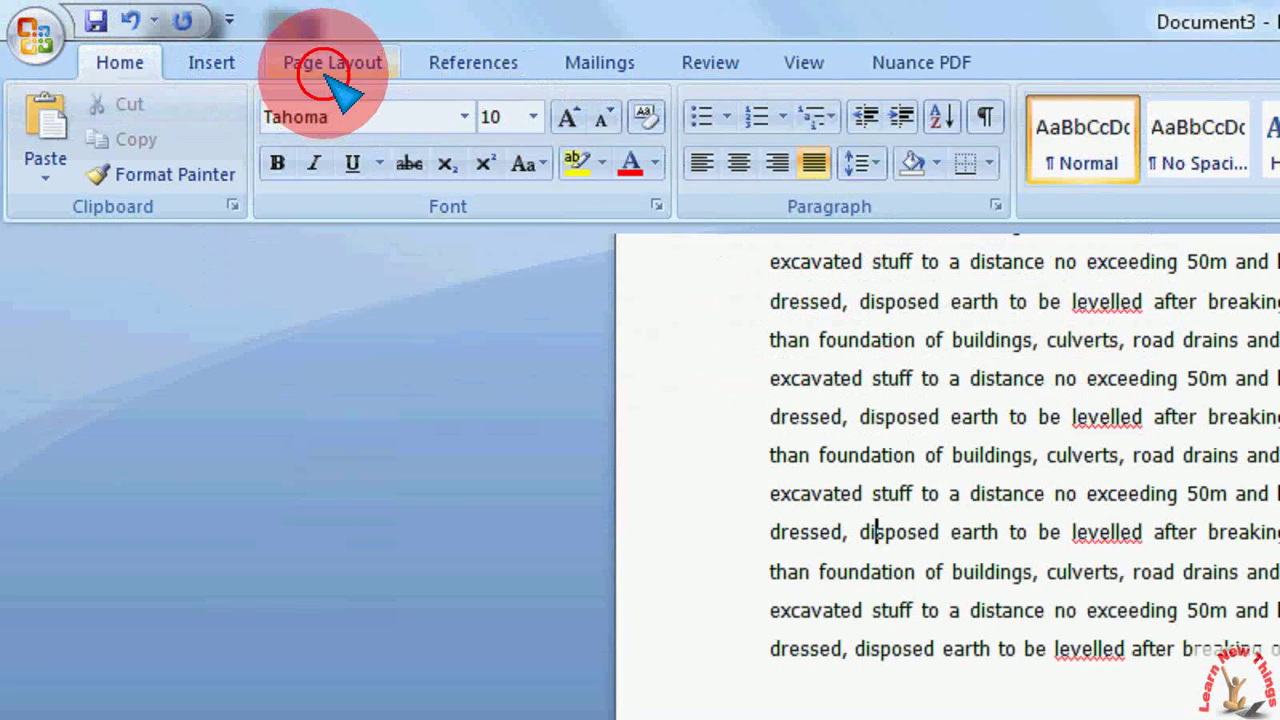
Open the Page Setup dialog from the Page Layout tab's group launcher
left_click(217, 45)
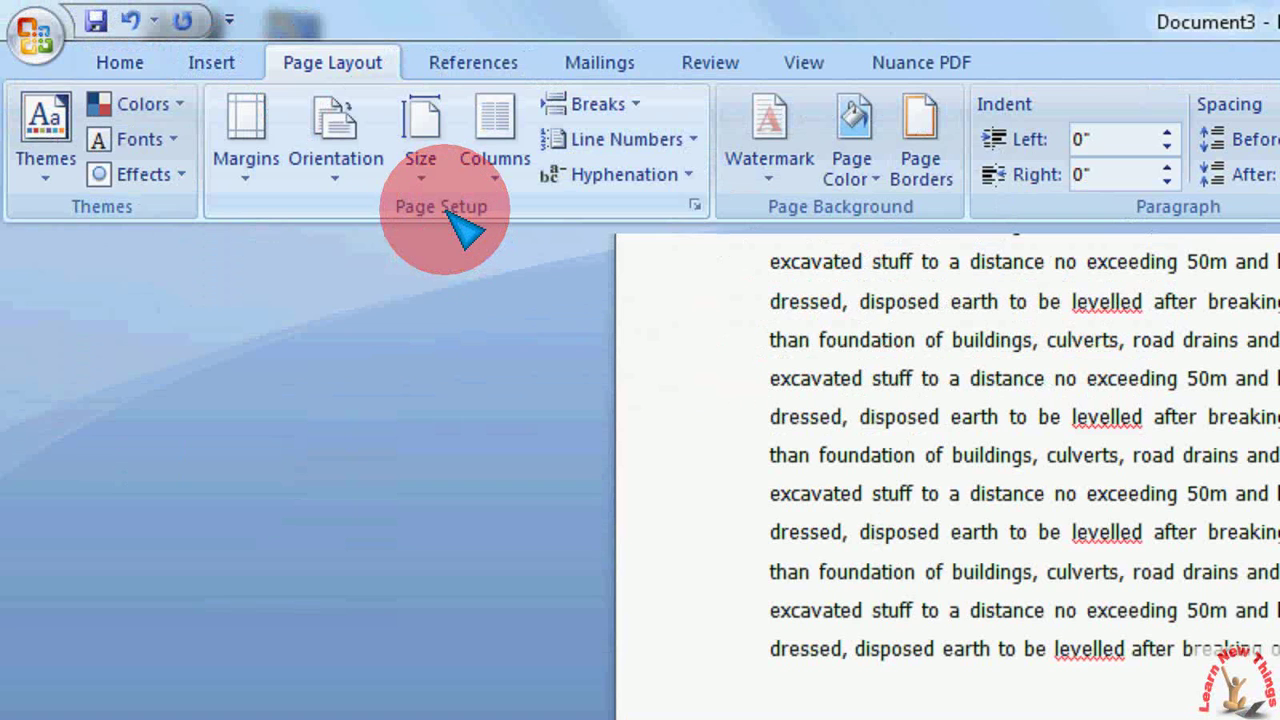
left_click(694, 206)
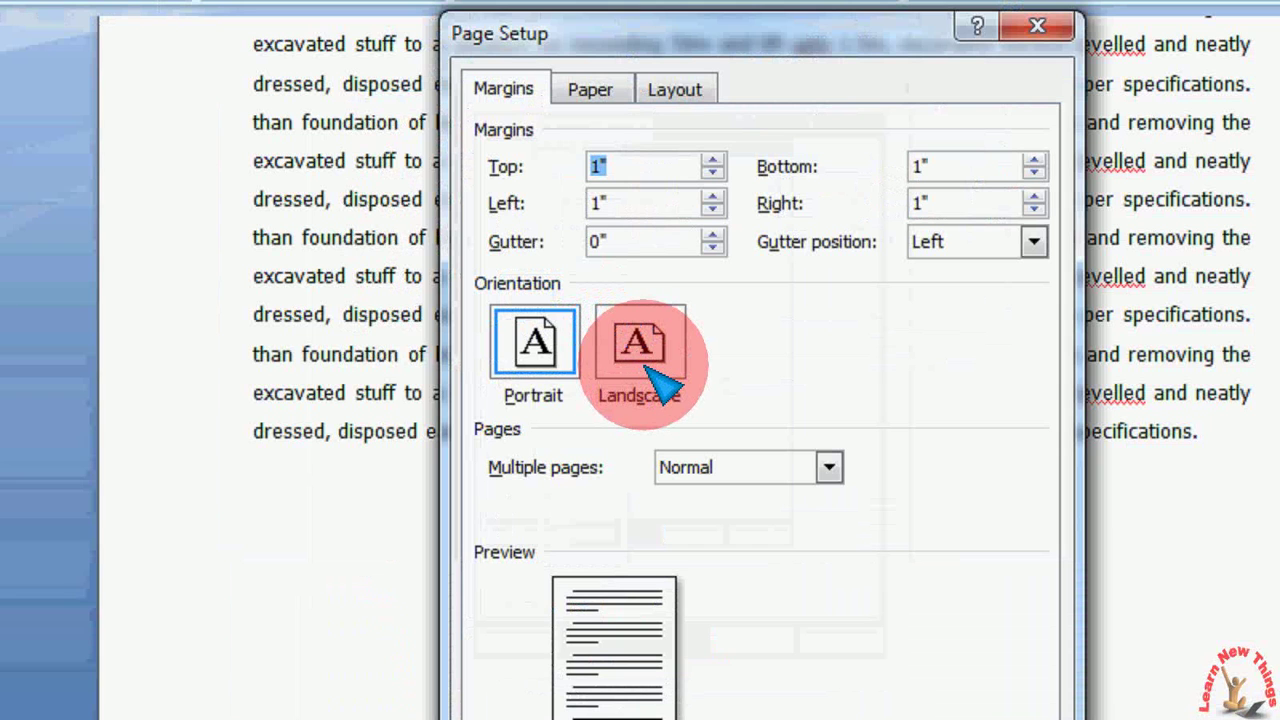
Set Landscape orientation applied to 'This point forward' and confirm
left_click(618, 362)
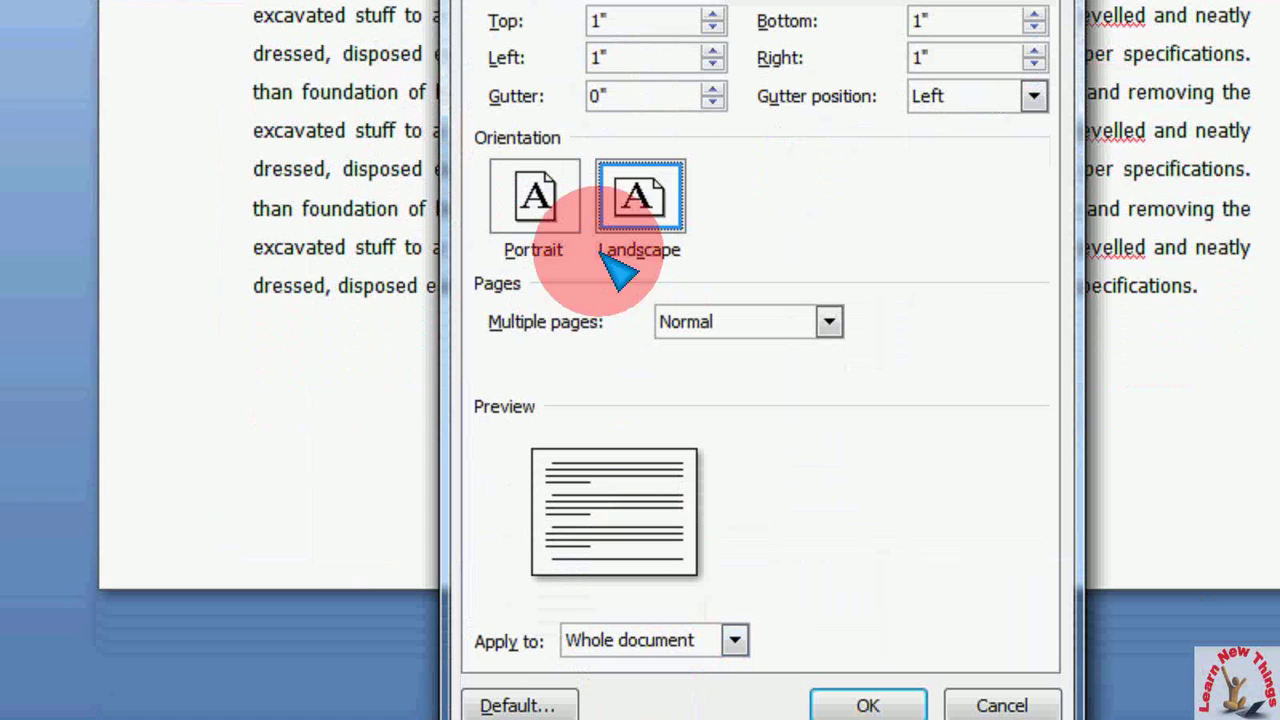
left_click(648, 235)
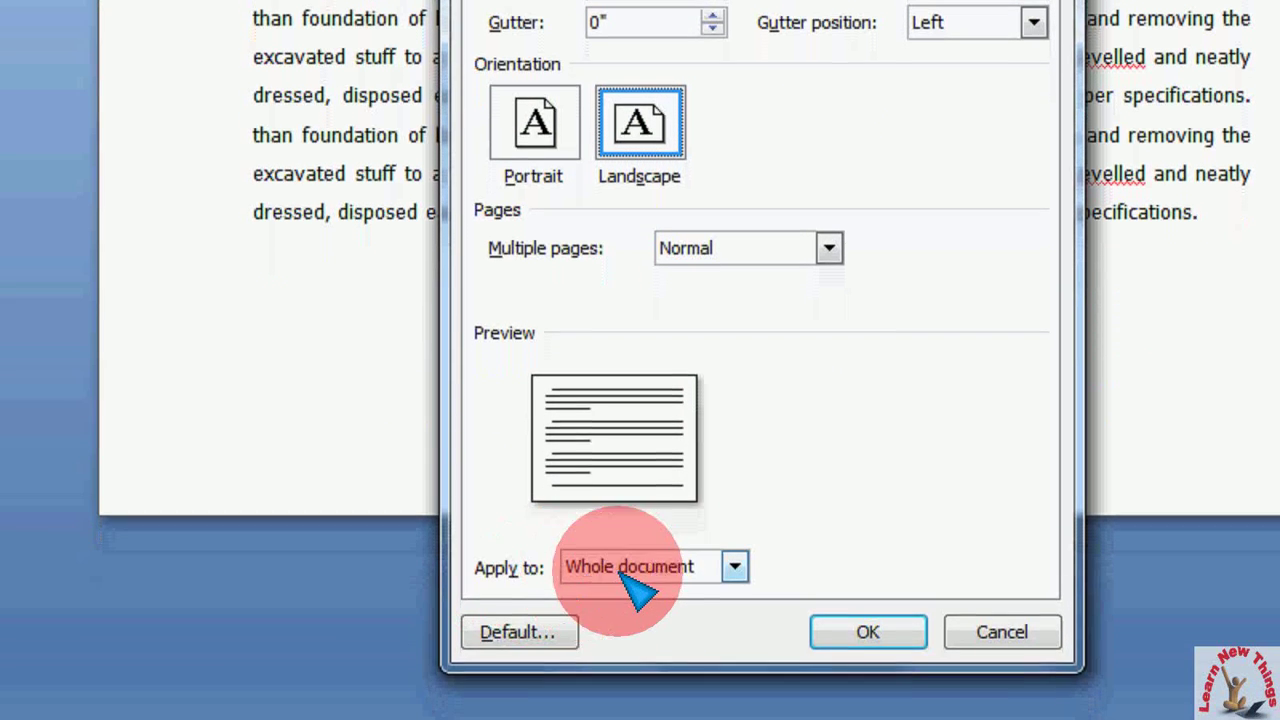
left_click(650, 578)
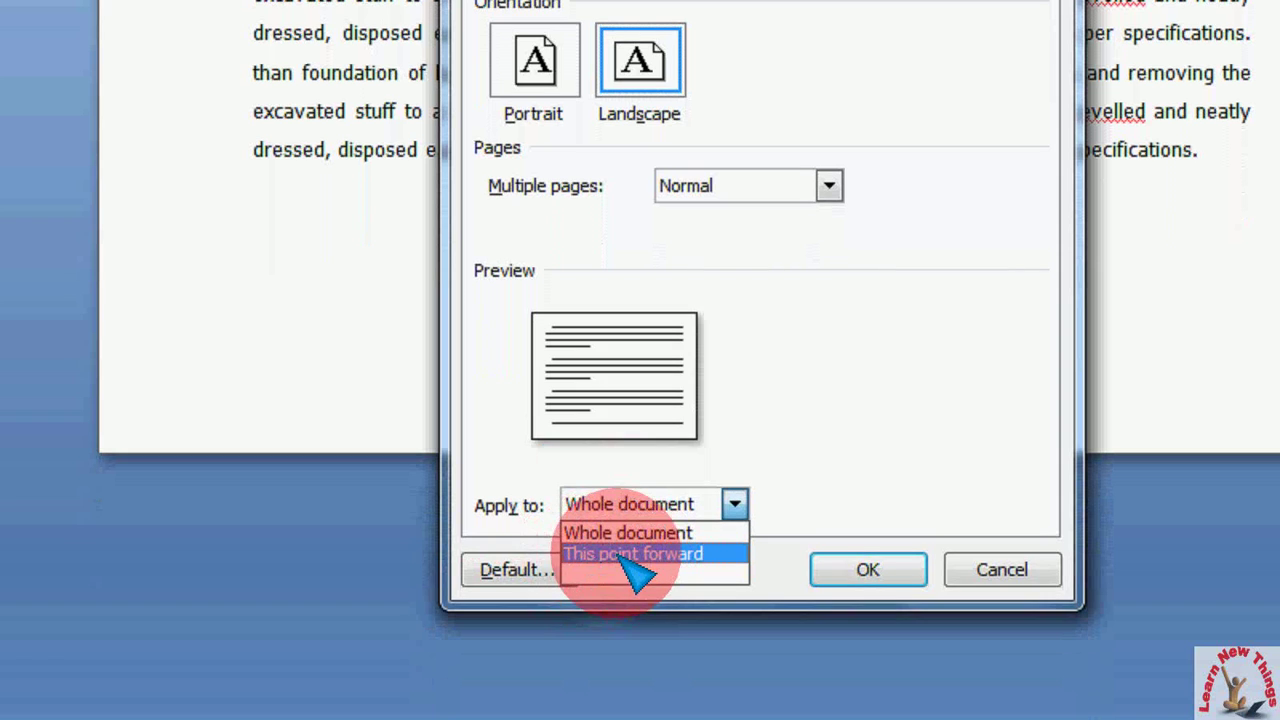
left_click(612, 556)
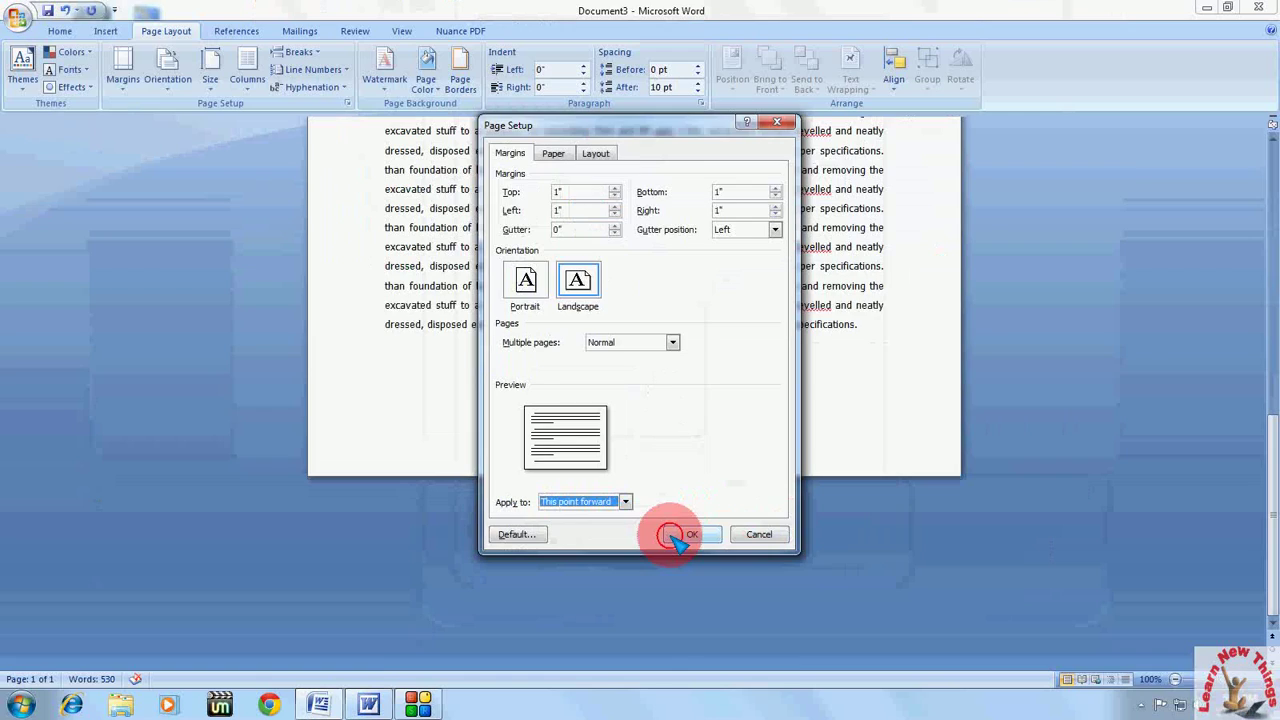
left_click(728, 545)
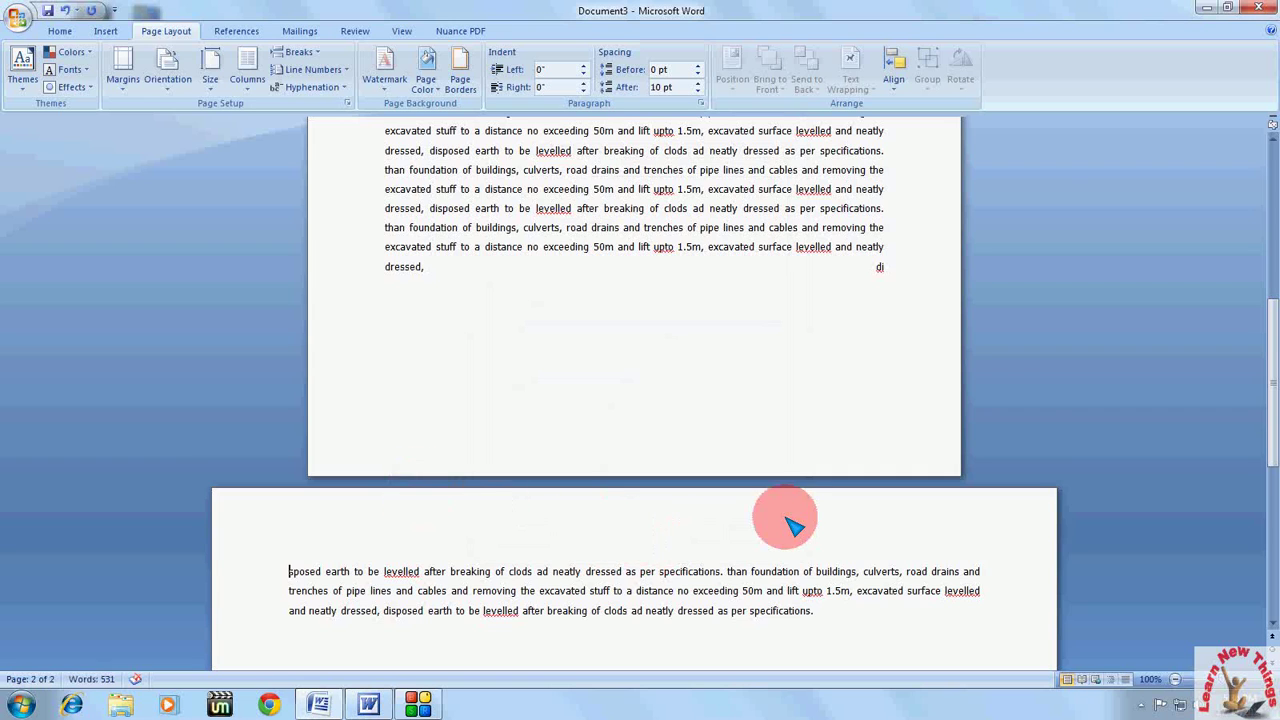
Undo and redo the section change, then put the cursor at the end of the landscape text
scroll(700, 505, "down", 2)
key("ctrl+z")
scroll(400, 350, "up", 2)
scroll(437, 352, "up", 1)
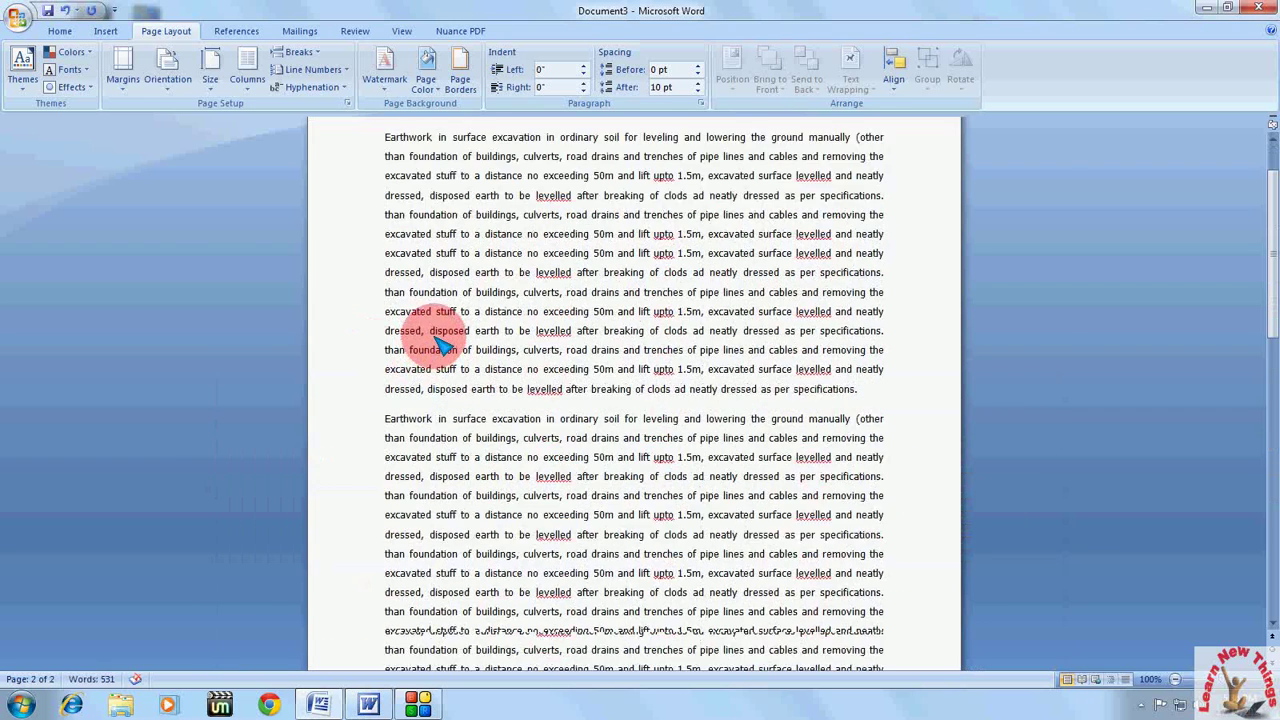
key("ctrl+y")
scroll(447, 295, "down", 3)
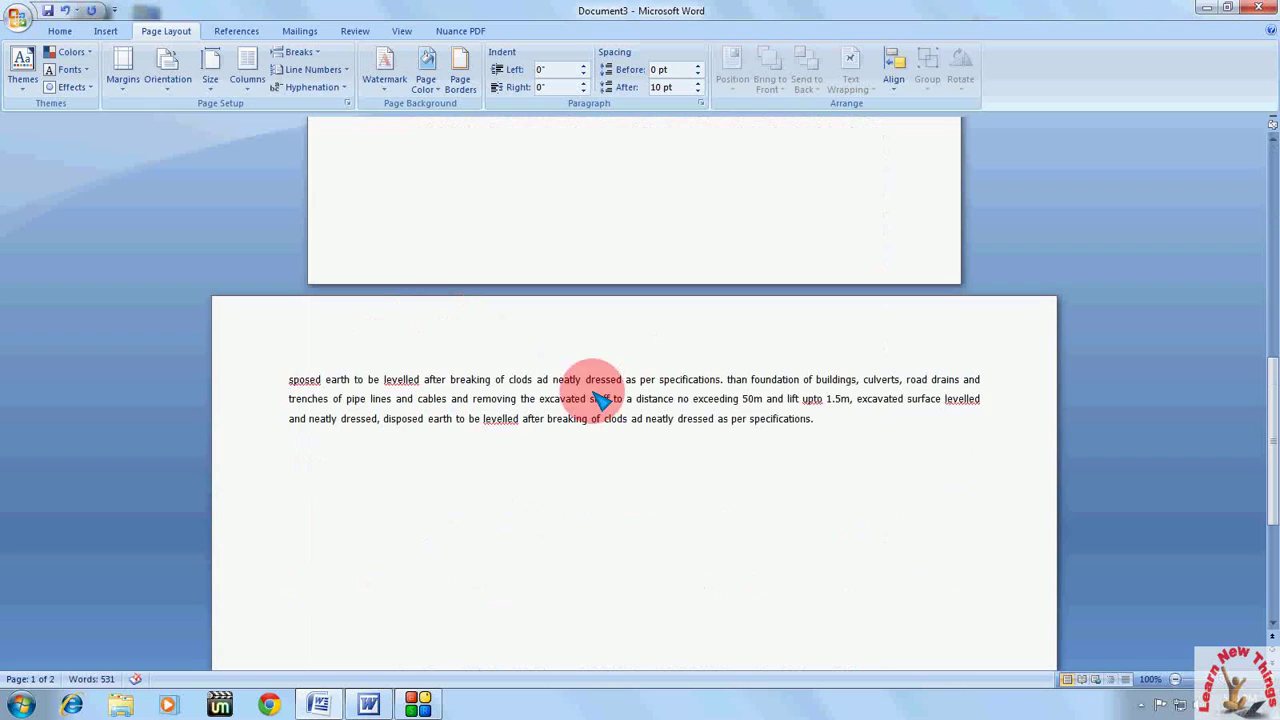
scroll(673, 438, "down", 2)
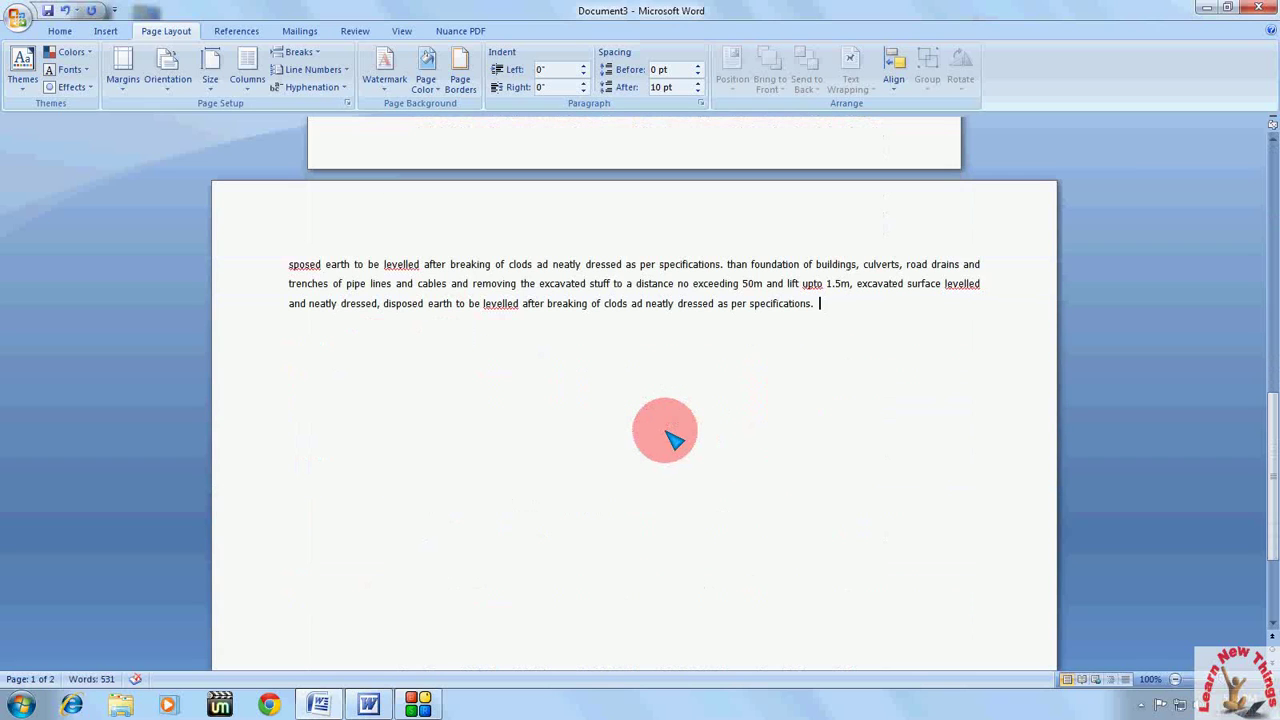
left_click(672, 440)
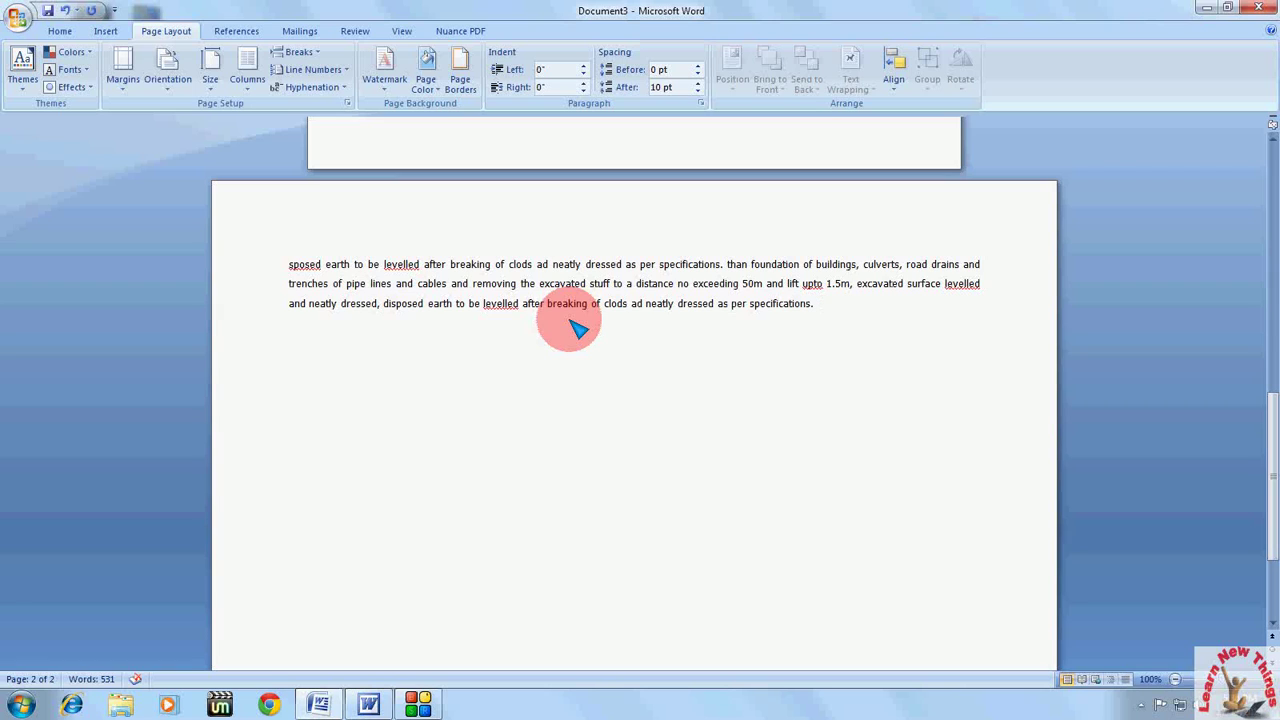
Open Page Setup with the Alt, P, S, P keyboard shortcut
key("alt+p")
key("s")
key("p")
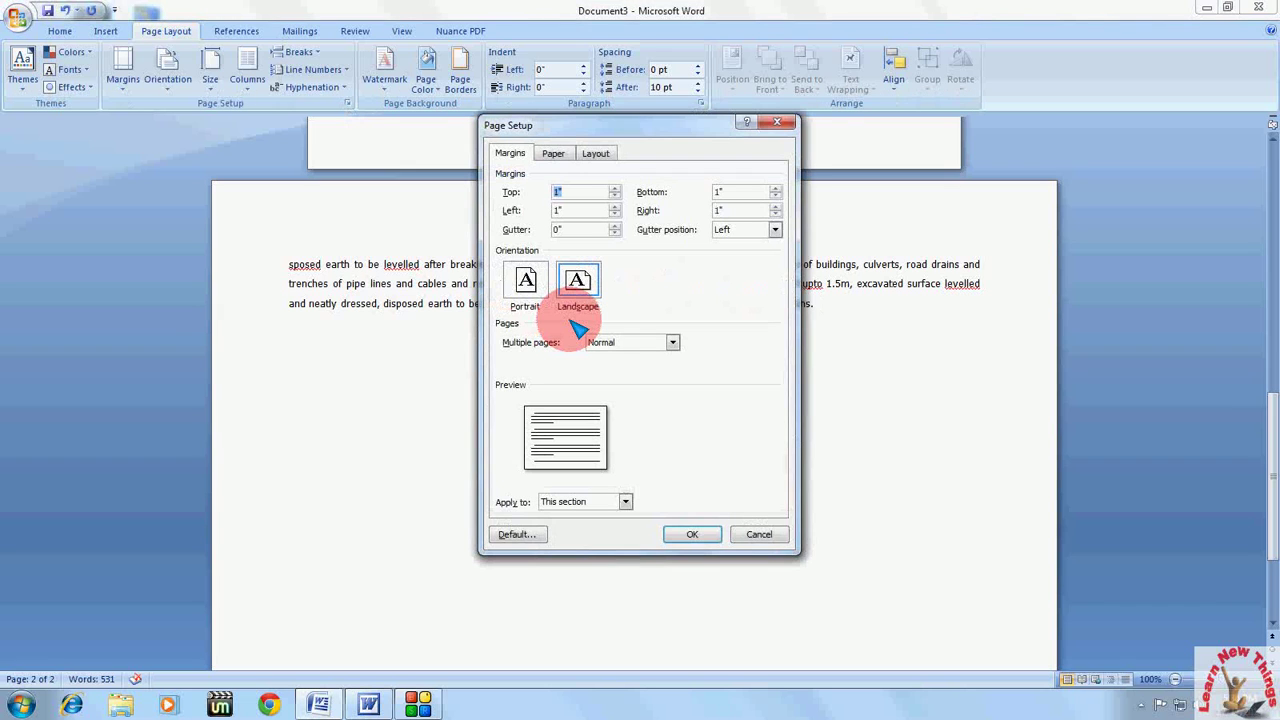
key("Escape")
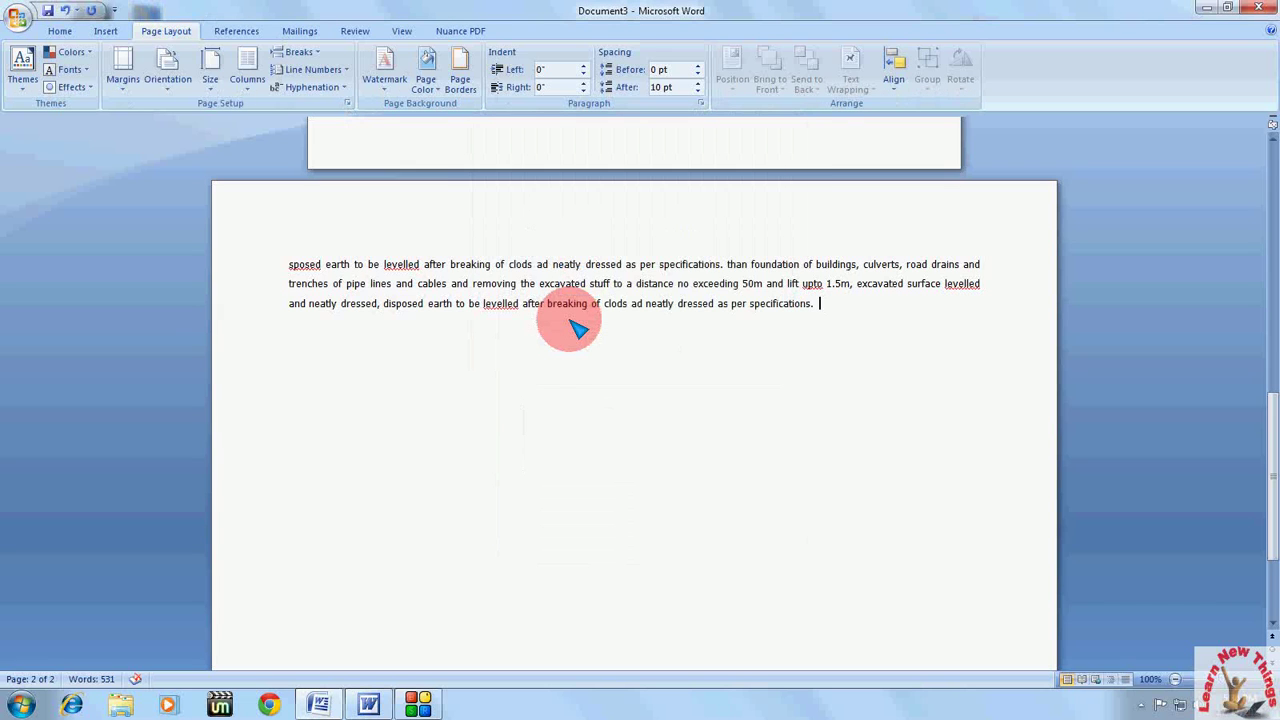
key("alt")
key("p")
key("s")
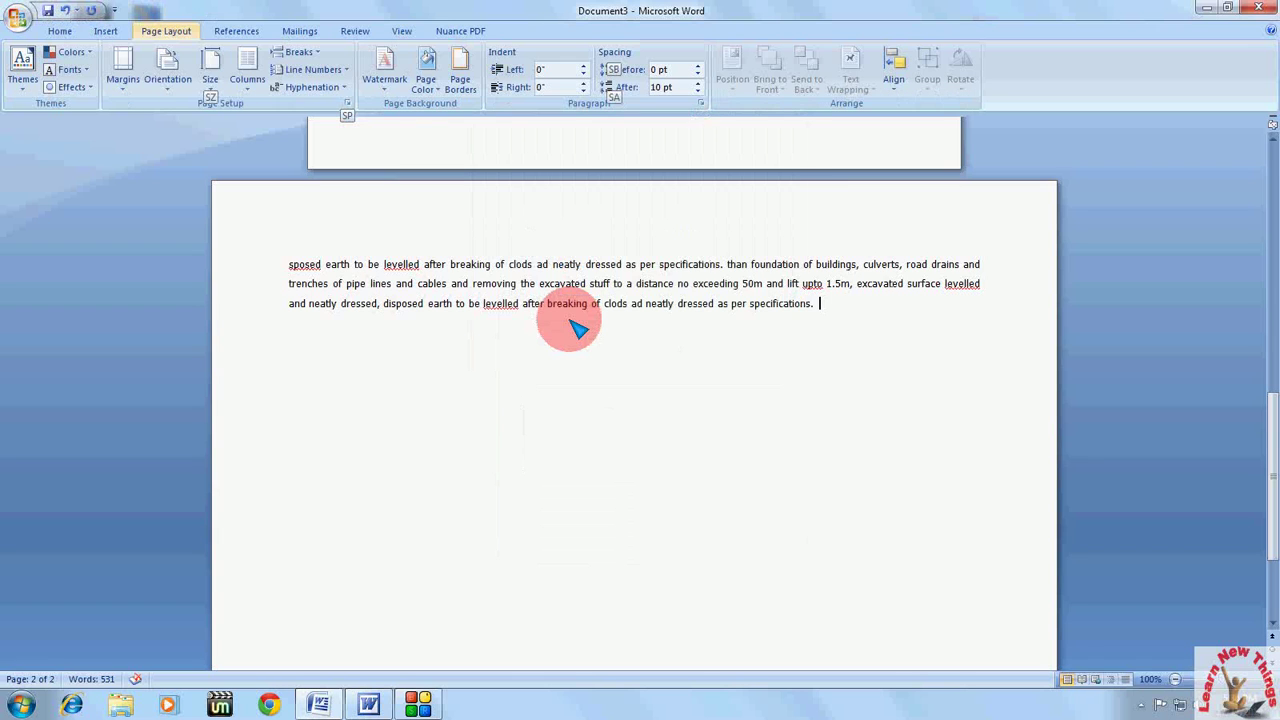
key("p")
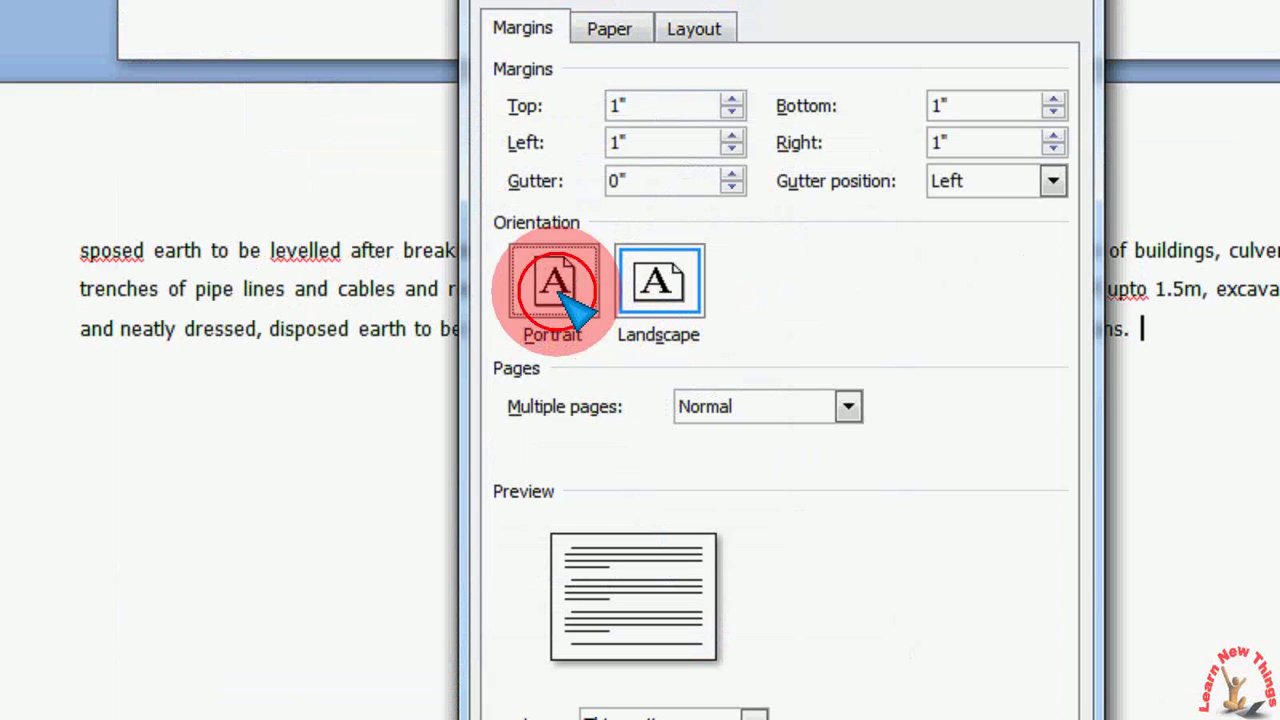
Choose Portrait applied to 'This point forward', adding a portrait page 3
left_click(535, 290)
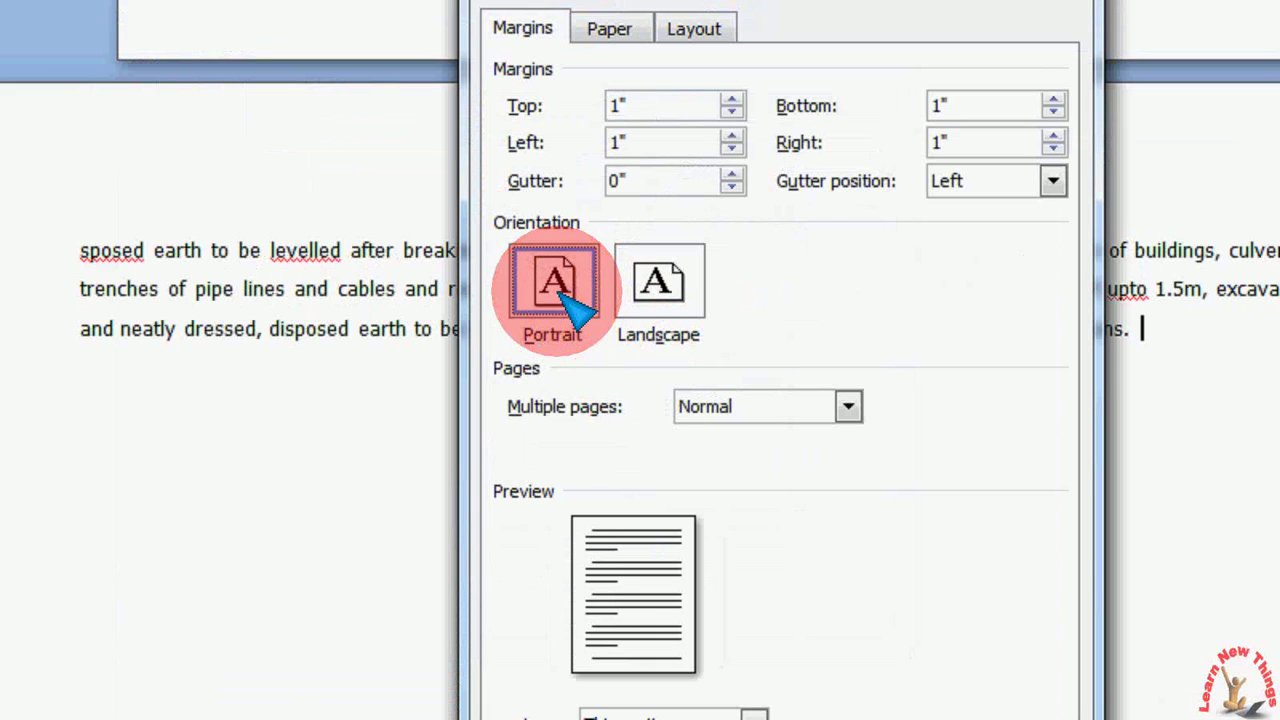
left_click(630, 602)
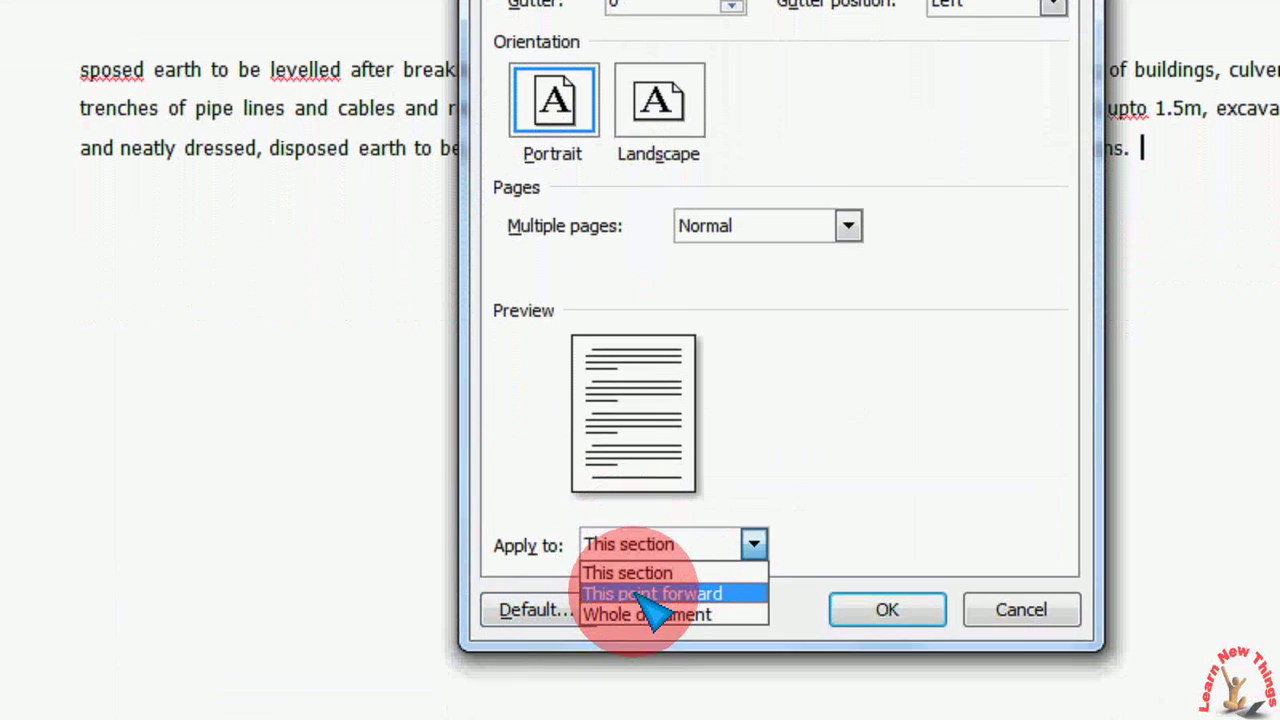
left_click(650, 597)
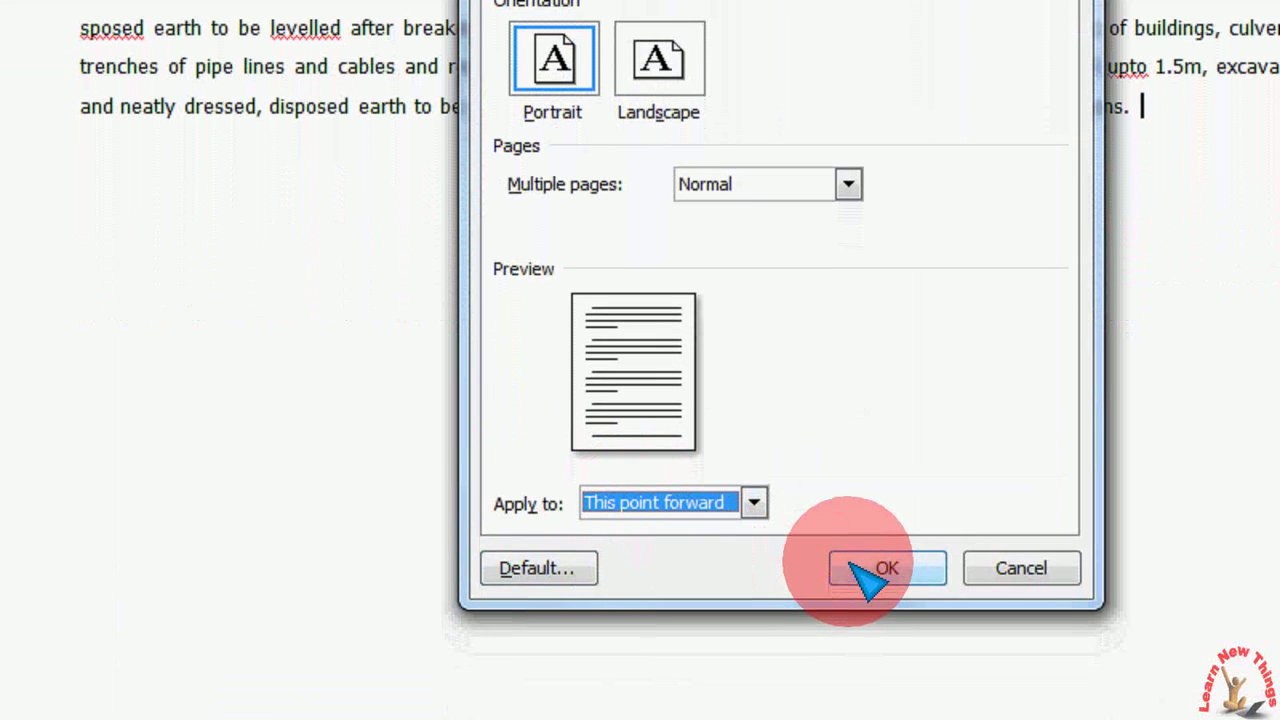
left_click(865, 567)
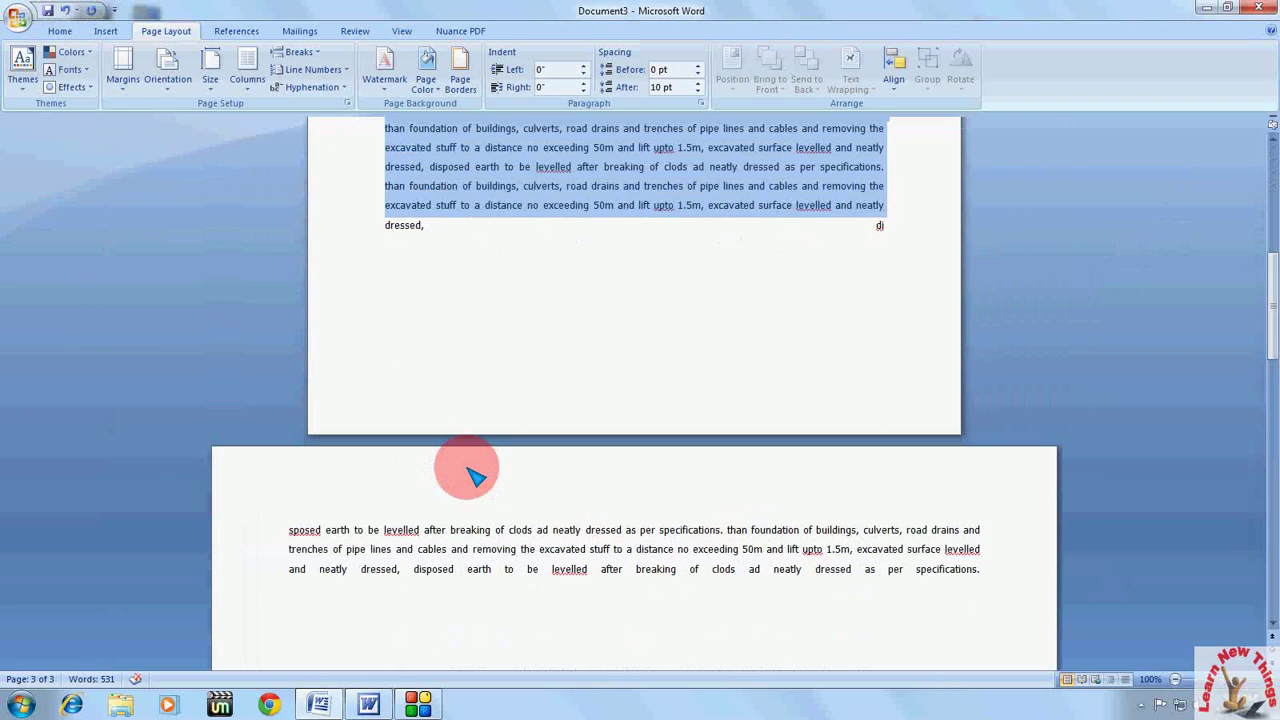
Paste the copied earthwork paragraphs onto page 3 and check the pages in Print Preview
key("ctrl+v")
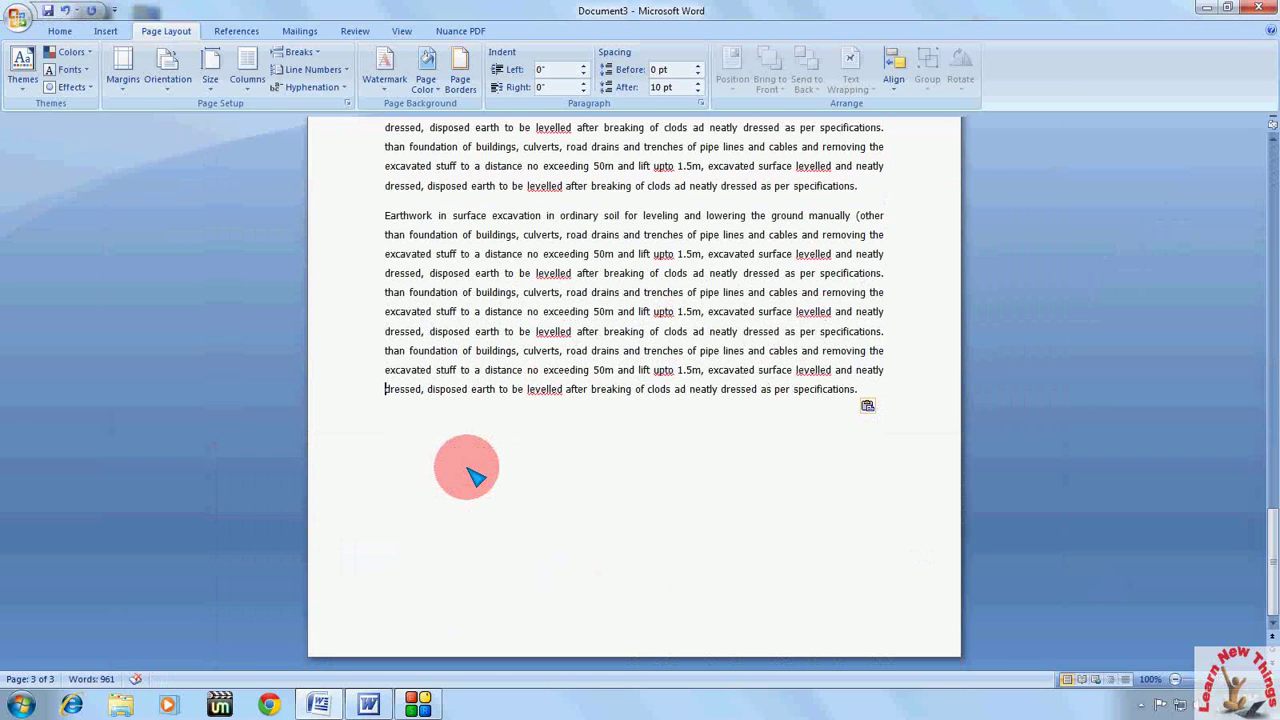
key("ctrl+F2")
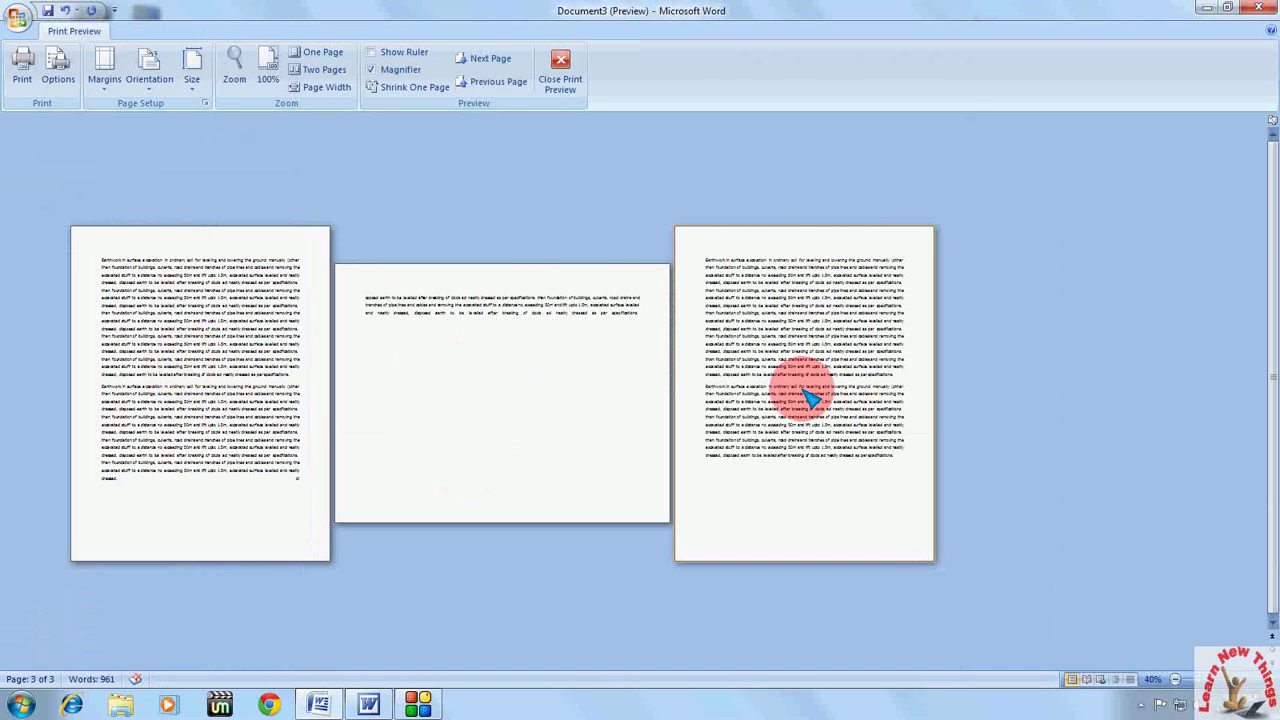
key("ctrl+F2")
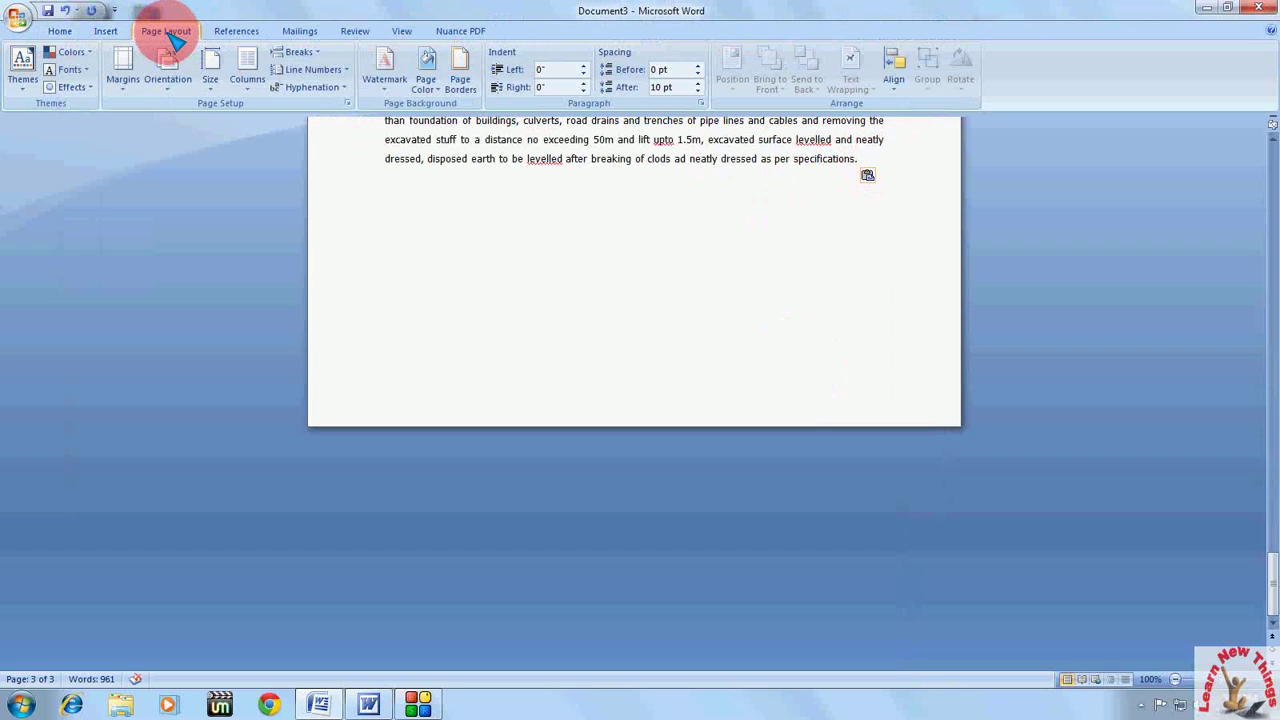
Apply Landscape orientation from this point forward in Page Setup, creating page 4
key("alt+p")
key("s")
key("p")
left_click(580, 290)
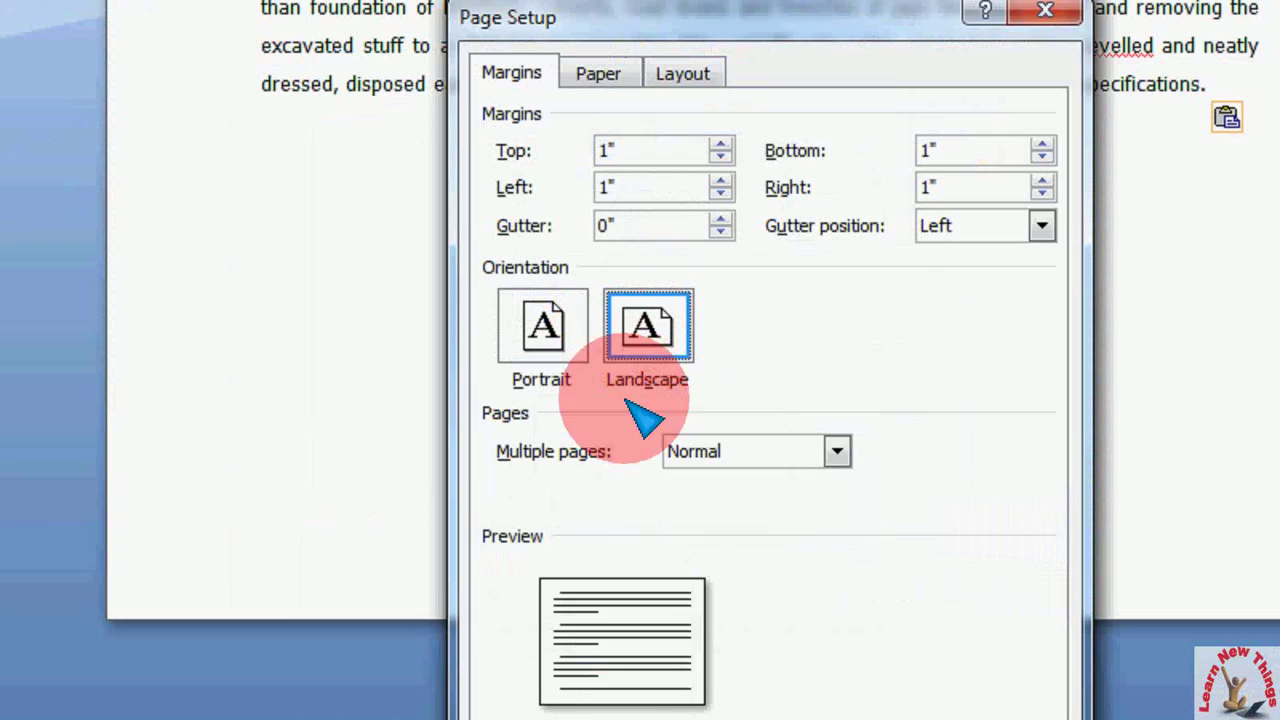
left_click(625, 600)
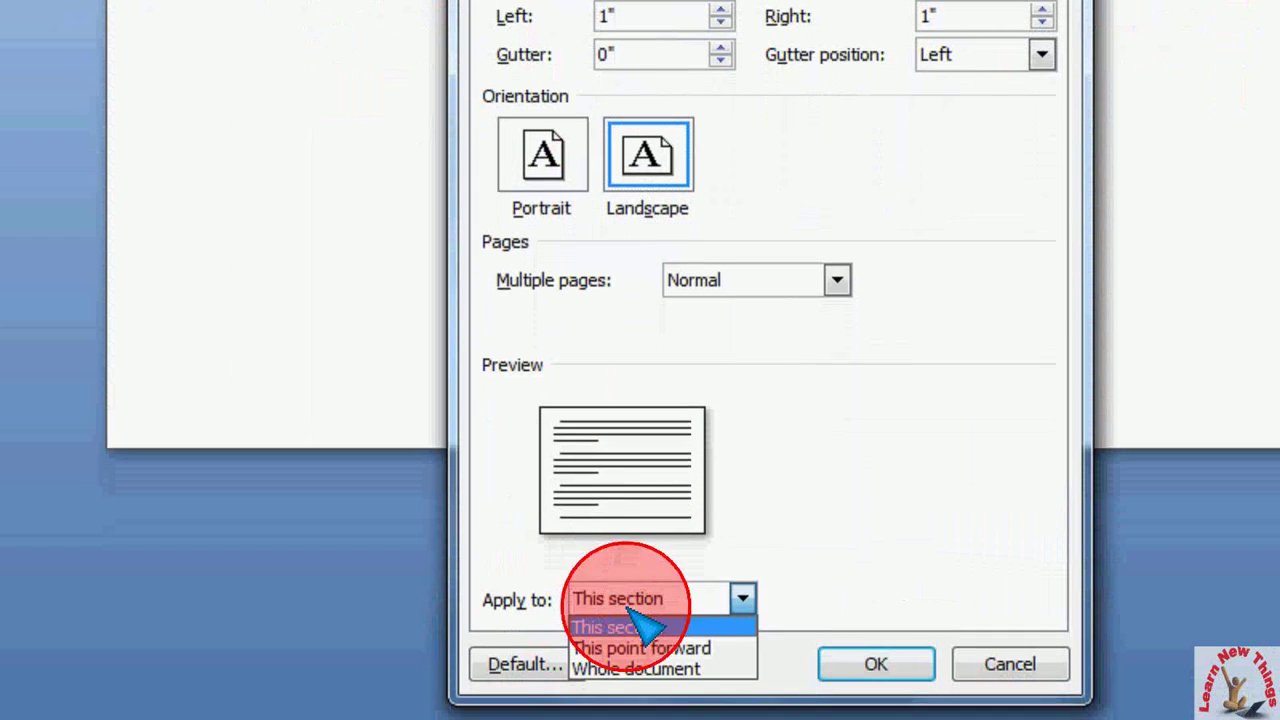
left_click(645, 648)
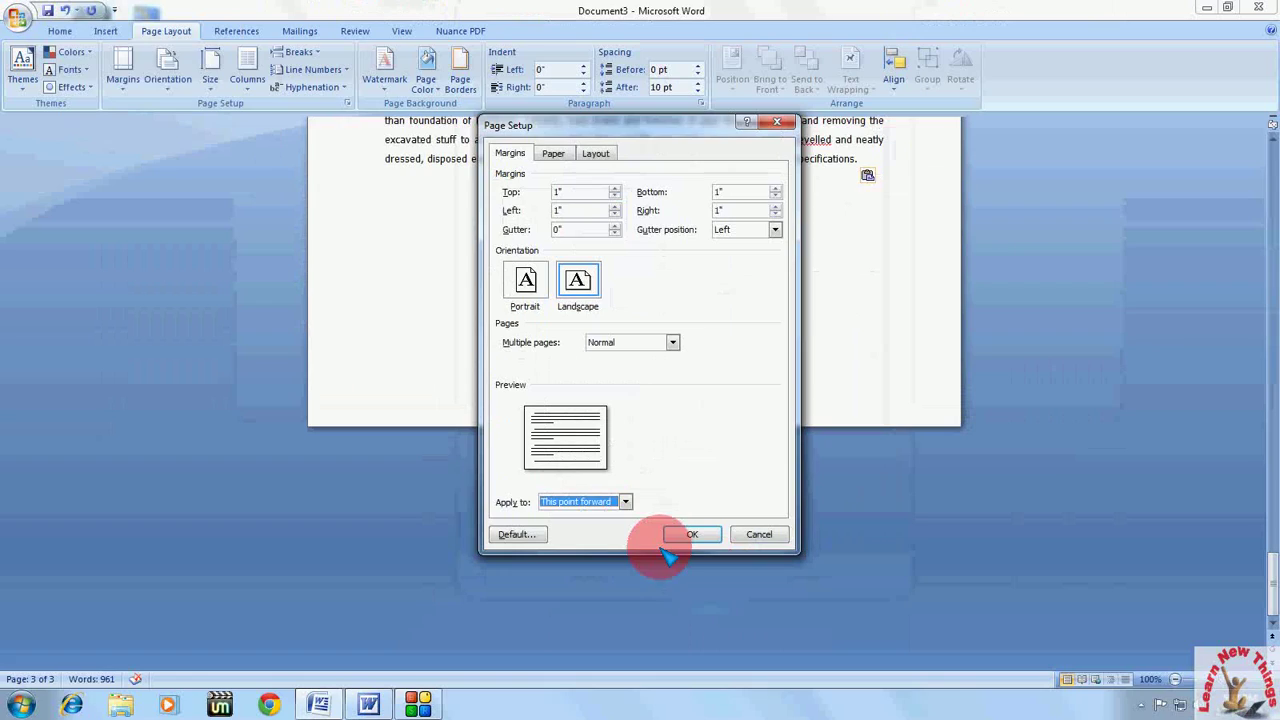
left_click(674, 537)
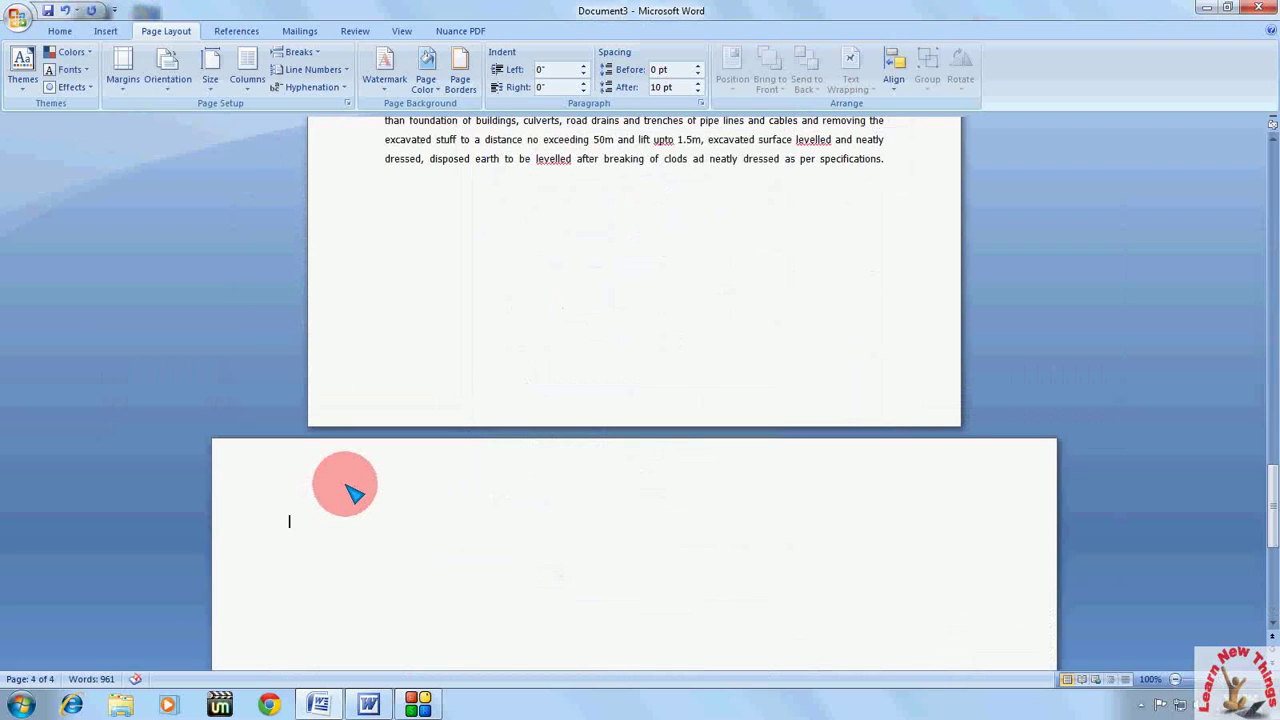
Copy the opening paragraph onto page 4, preview all four pages, then switch to Word 2003
key("ctrl+Home")
key("shift+Down")
key("shift+Down")
key("shift+Down")
key("shift+Down")
key("shift+Down")
key("shift+Down")
key("shift+Down")
key("shift+Down")
key("shift+Down")
key("shift+Down")
key("shift+Down")
key("shift+Down")
key("shift+Down")
key("shift+Down")
key("shift+Down")
key("shift+Down")
key("ctrl+x")
key("ctrl+End")
key("ctrl+v")
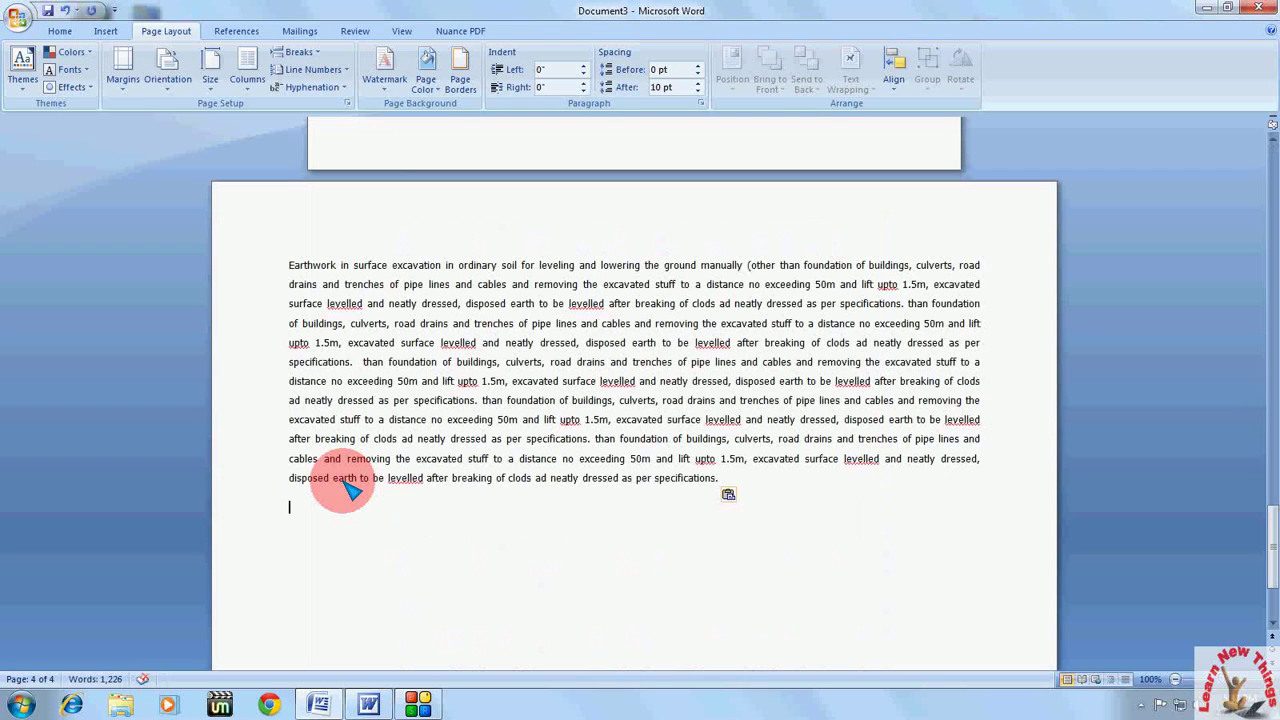
key("ctrl+F2")
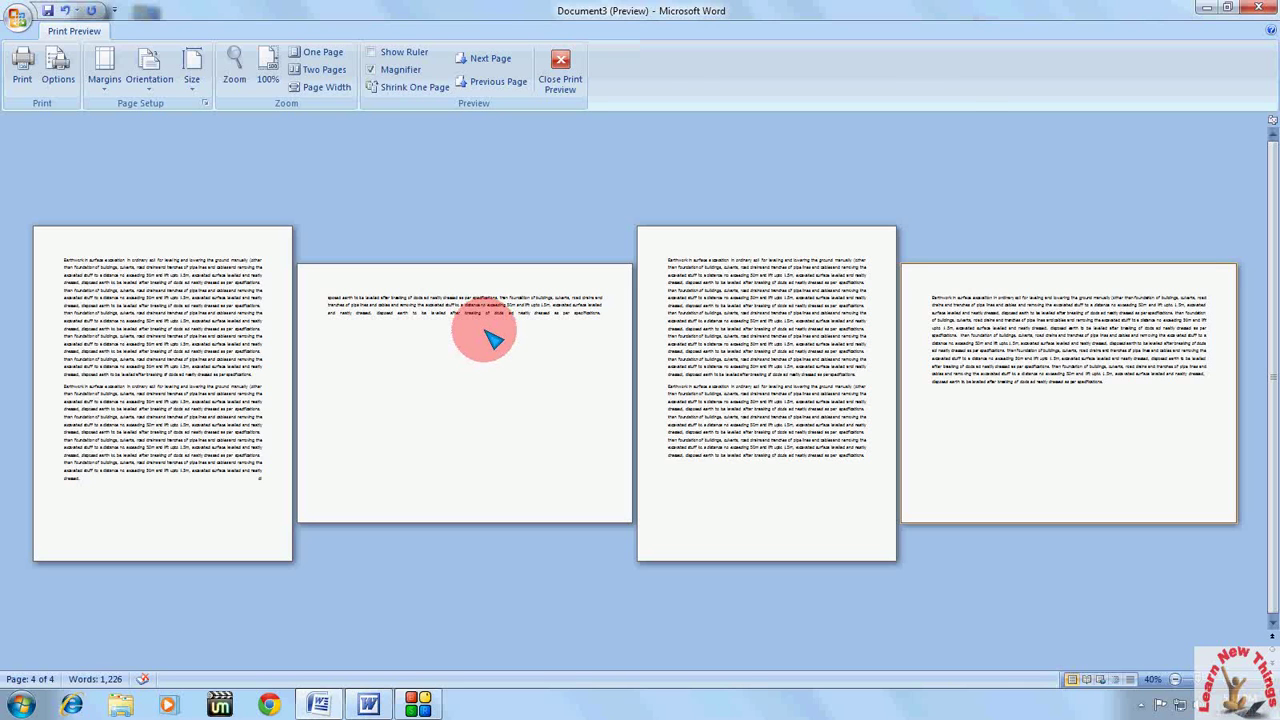
key("Escape")
left_click(362, 703)
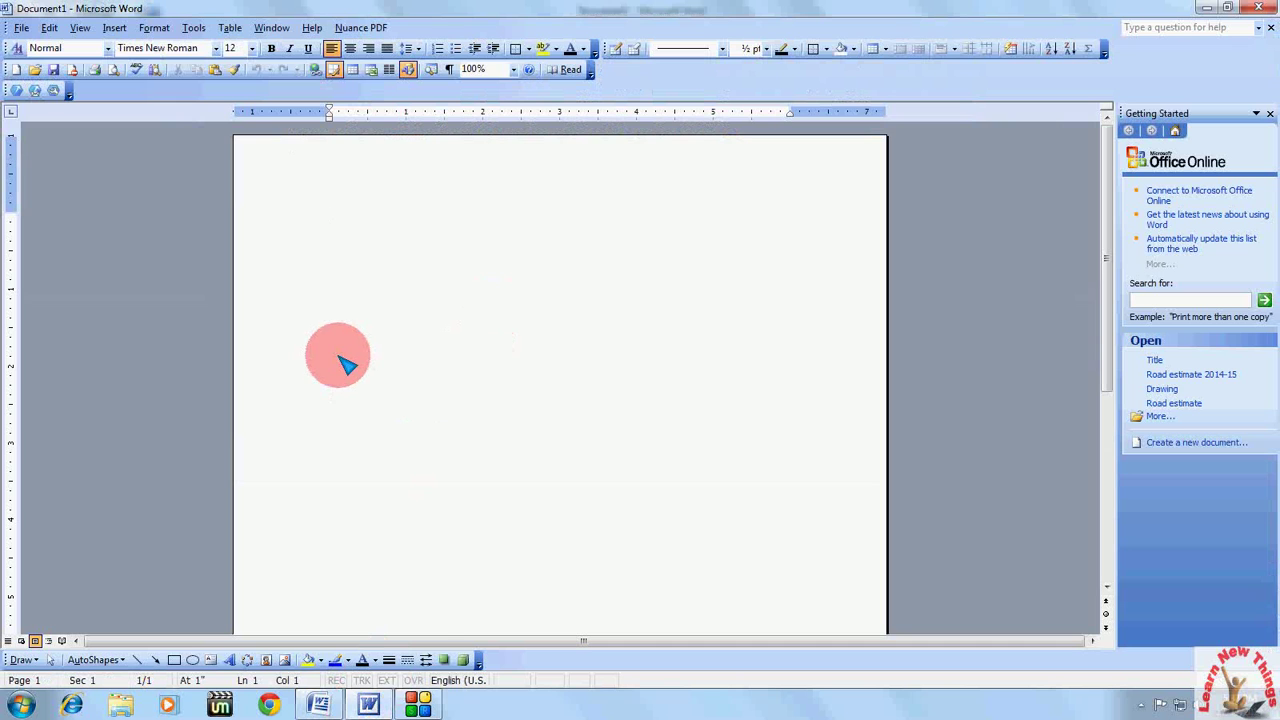
Paste the long earthwork paragraph into Word 2003's Document1 and move to its end
left_click(320, 703)
left_click(369, 703)
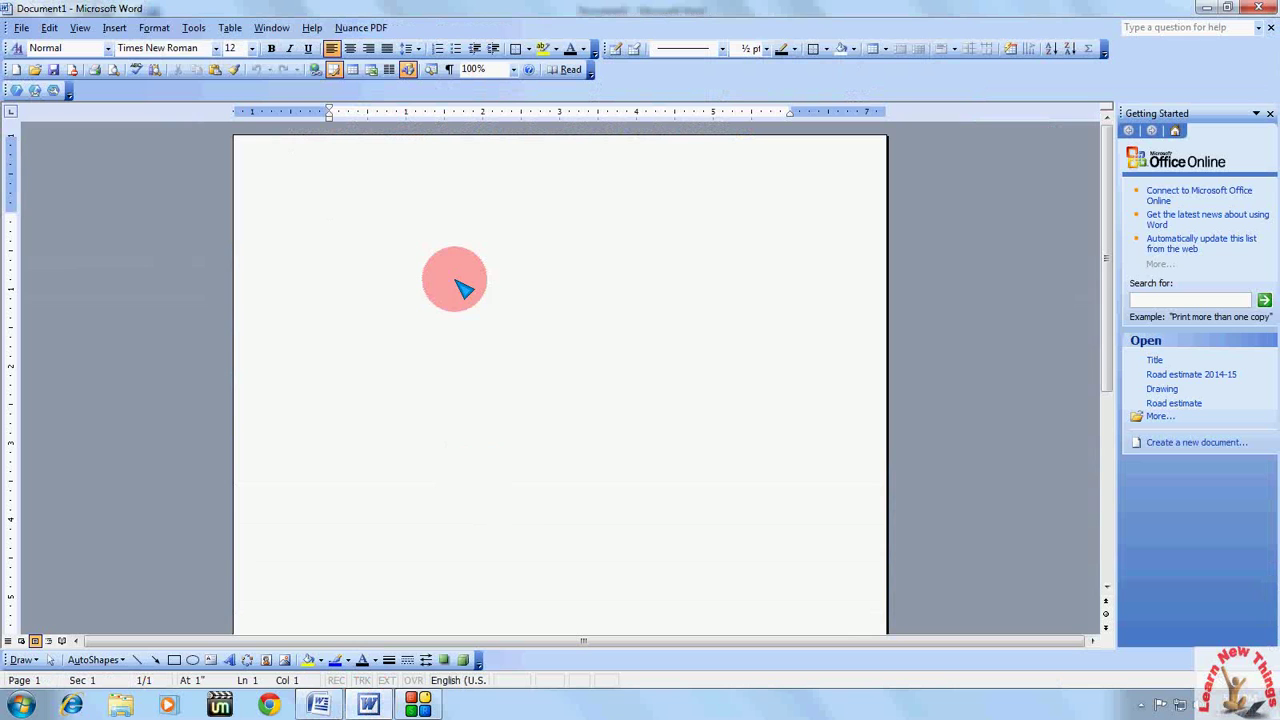
key("ctrl+v")
scroll(462, 287, "down", 3)
left_click(748, 398)
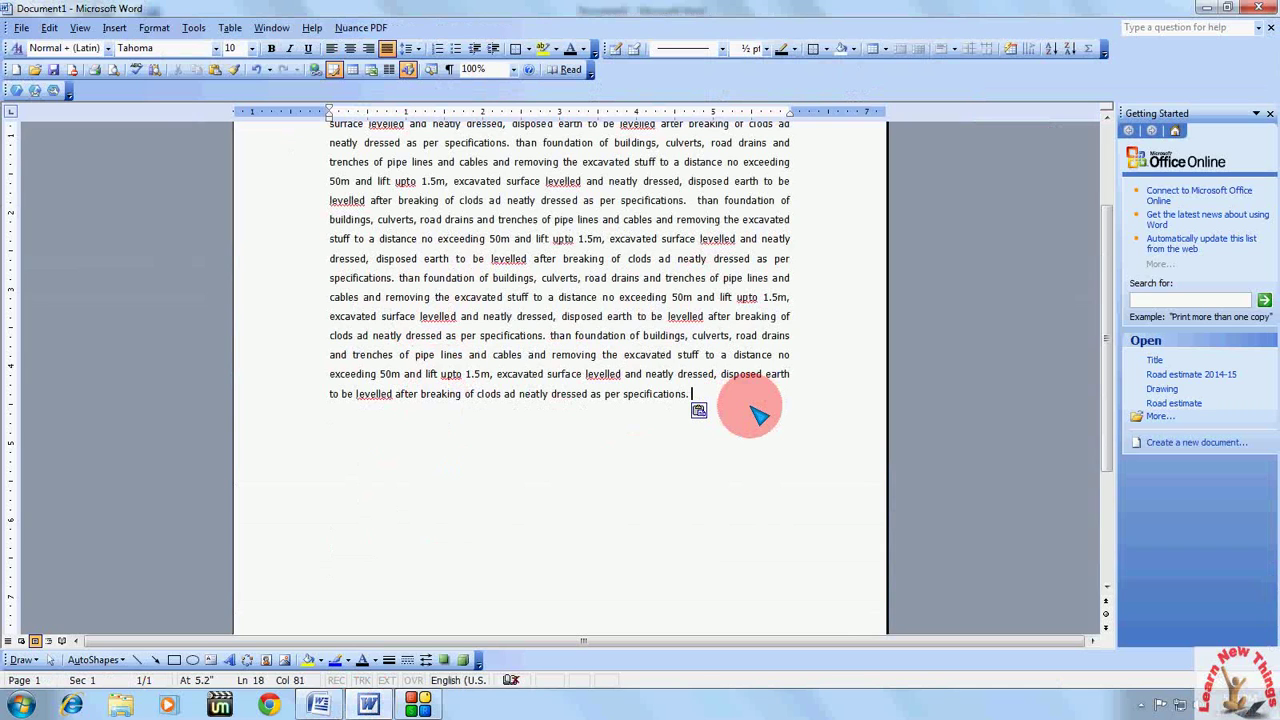
In Page Setup, make the pages landscape from this point forward, creating page 2
key("alt+f")
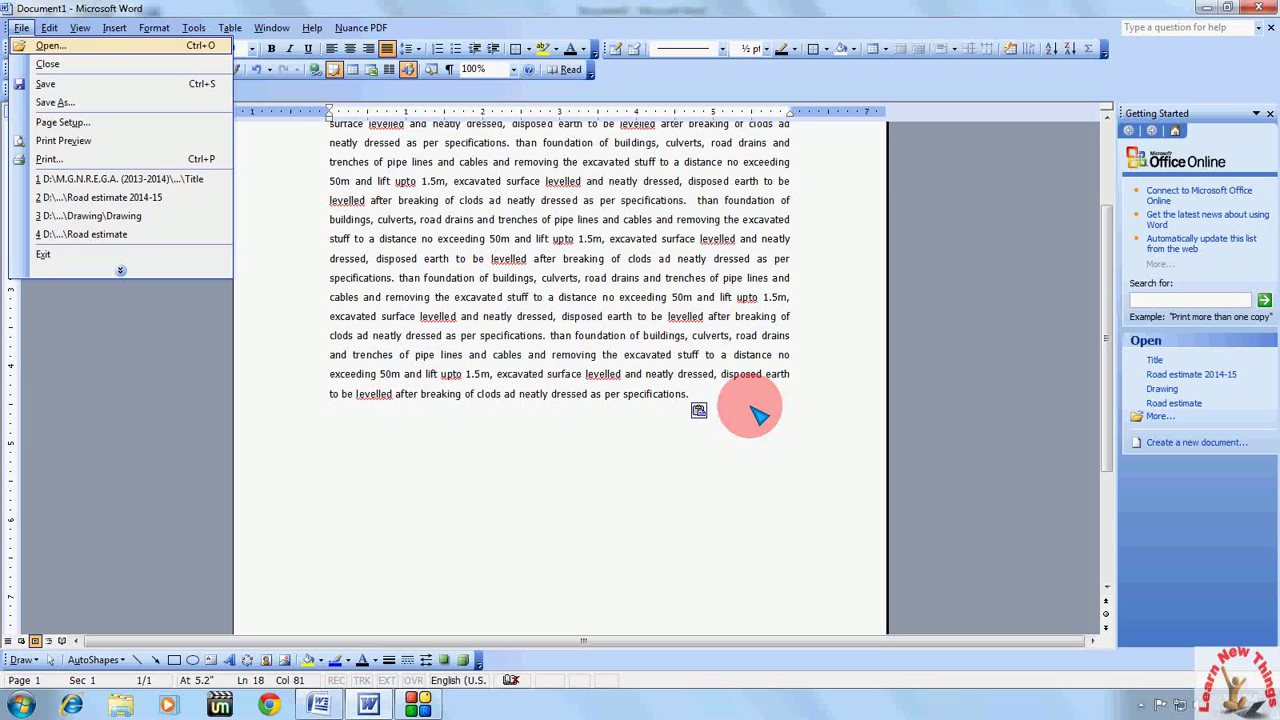
key("u")
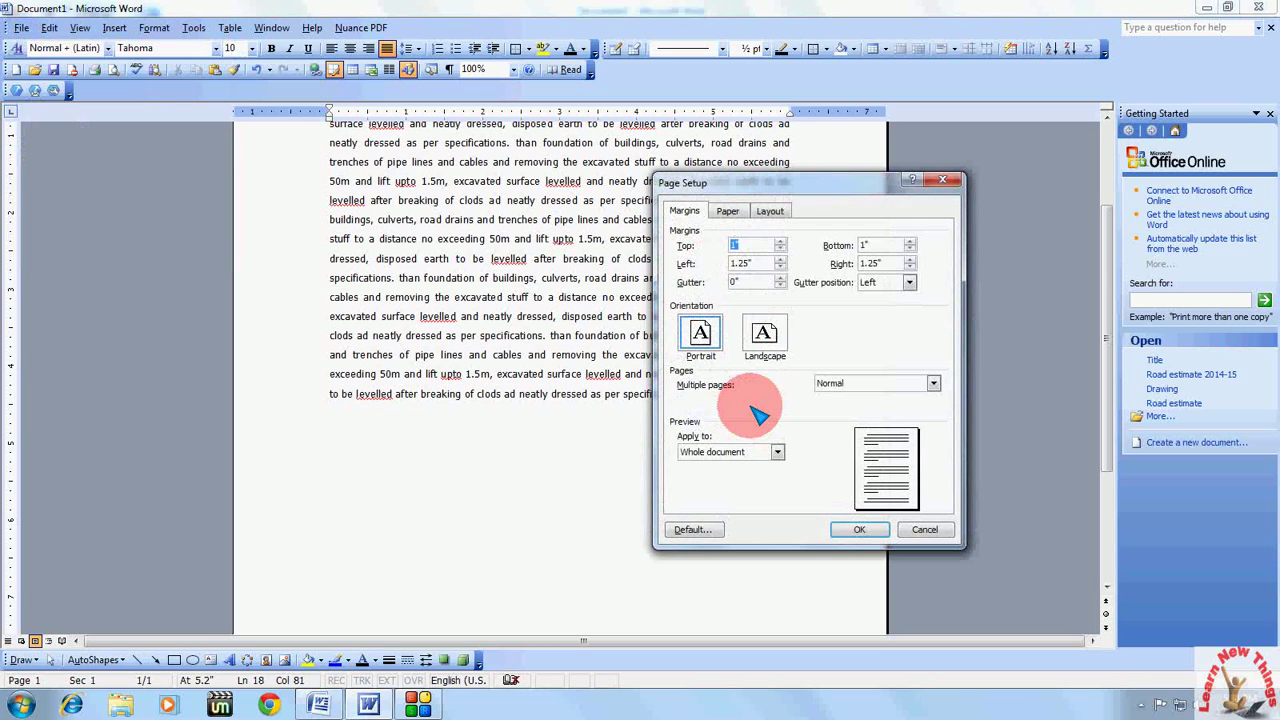
key("Escape")
key("alt+f")
key("u")
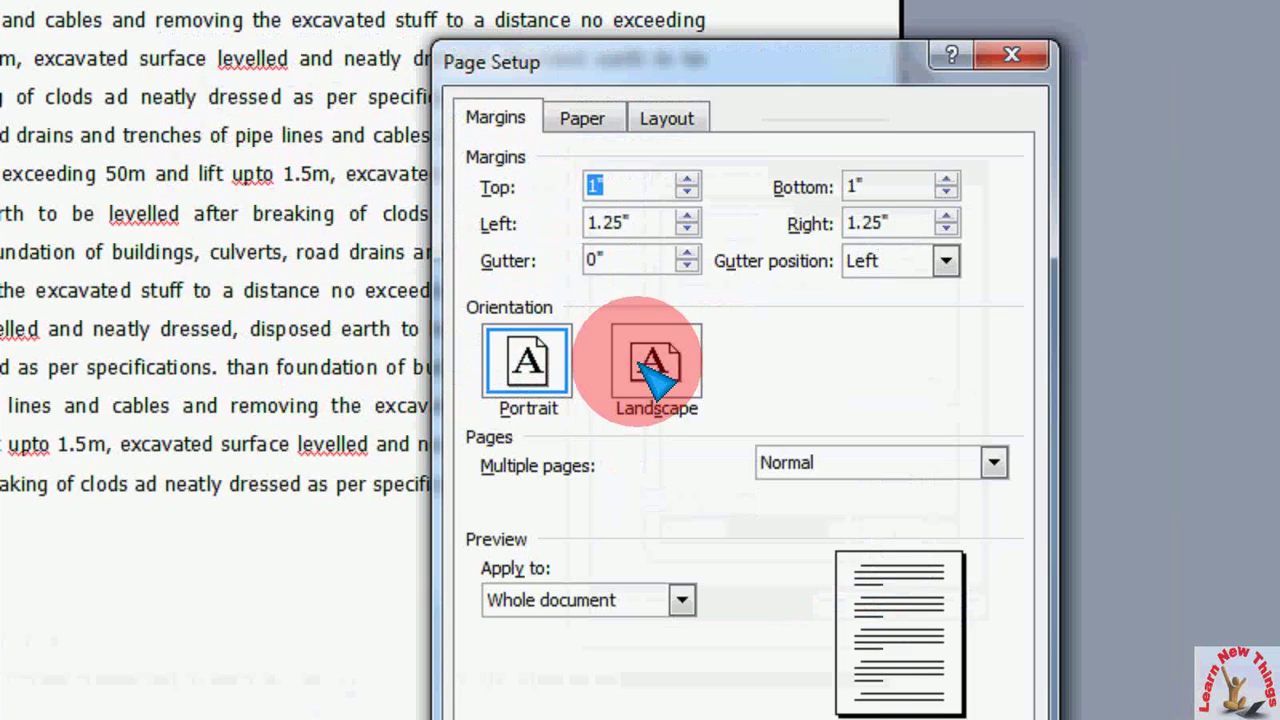
left_click(648, 366)
left_click(598, 592)
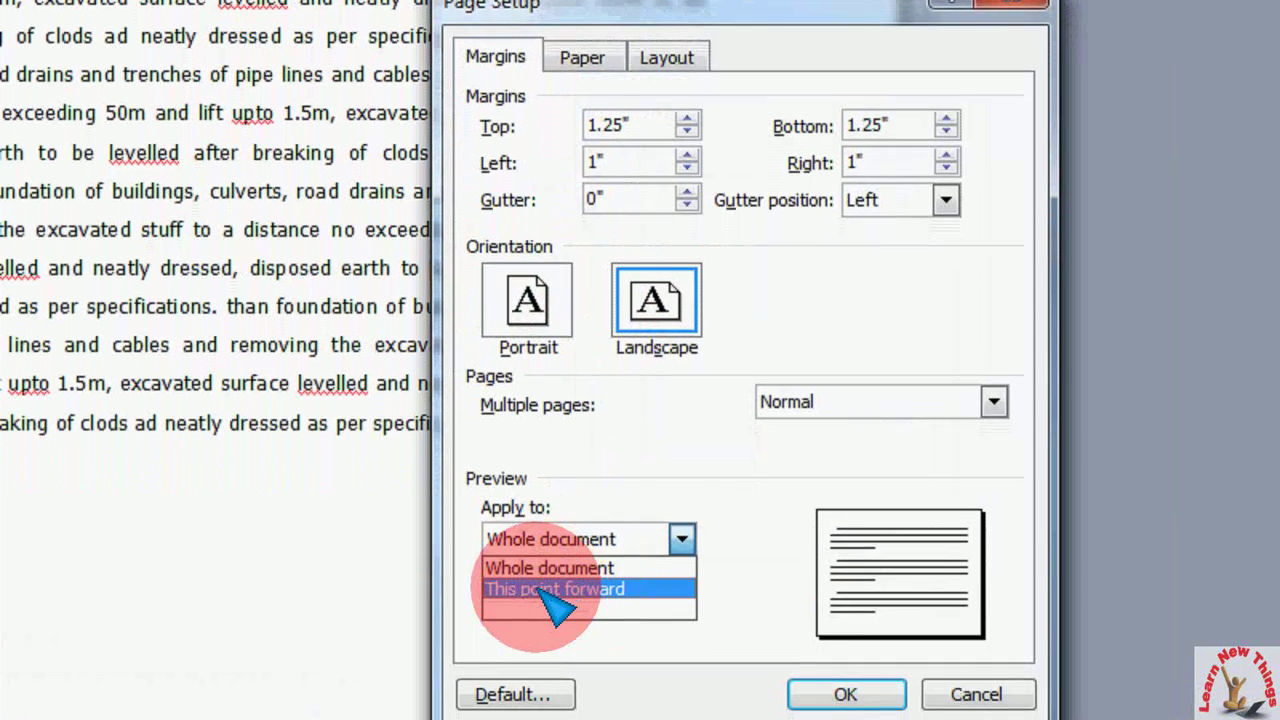
left_click(550, 599)
left_click(812, 652)
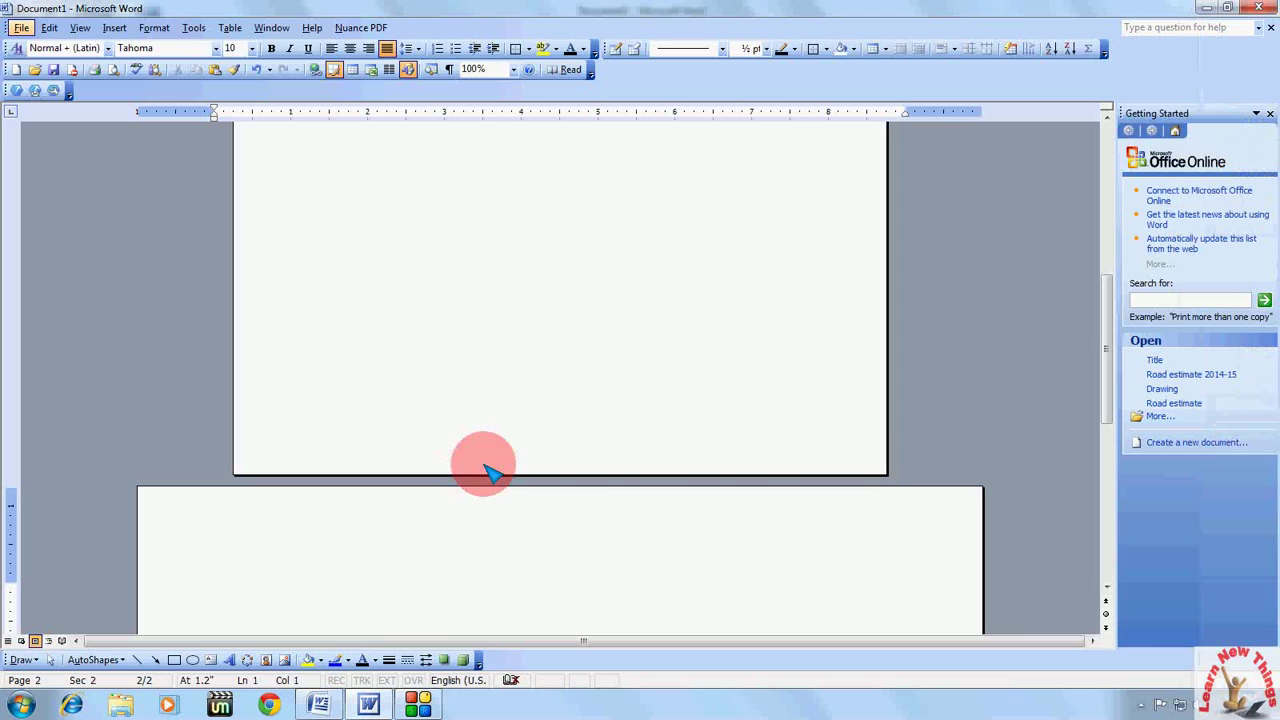
Paste the earthwork paragraph onto landscape page 2 and check both pages in Print Preview
key("ctrl+v")
scroll(435, 527, "down", 1)
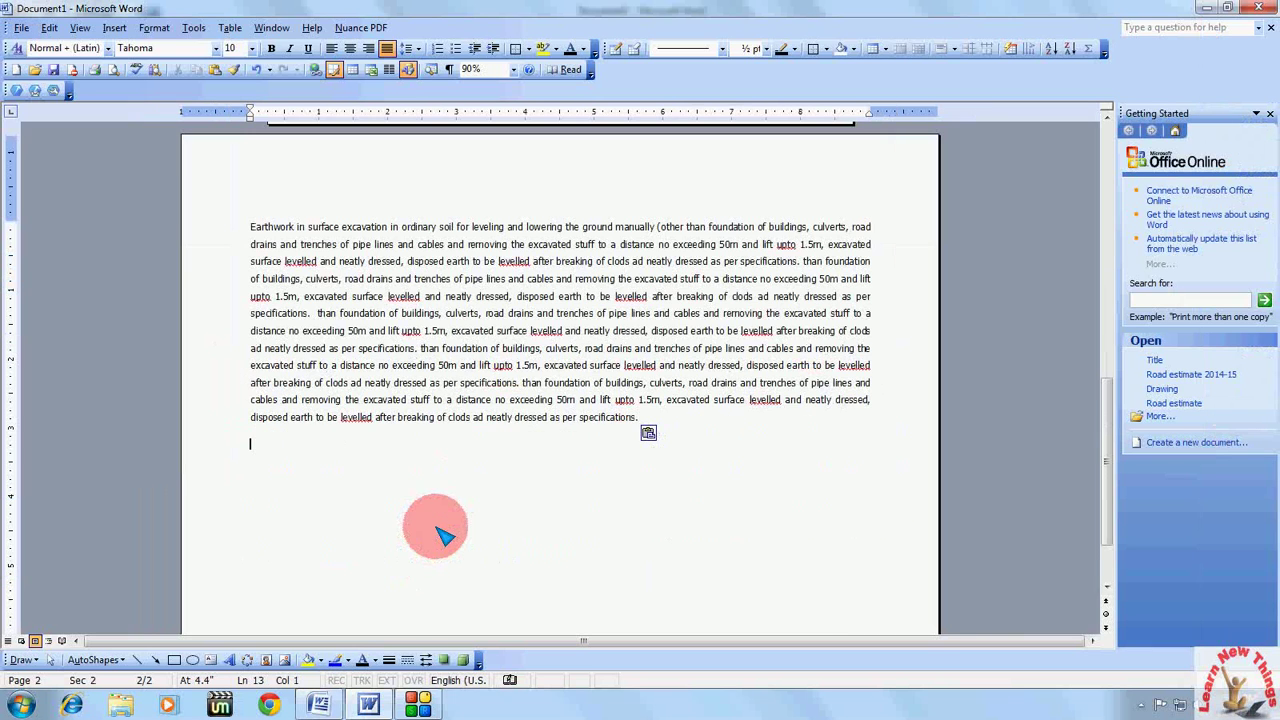
key("alt+f")
key("v")
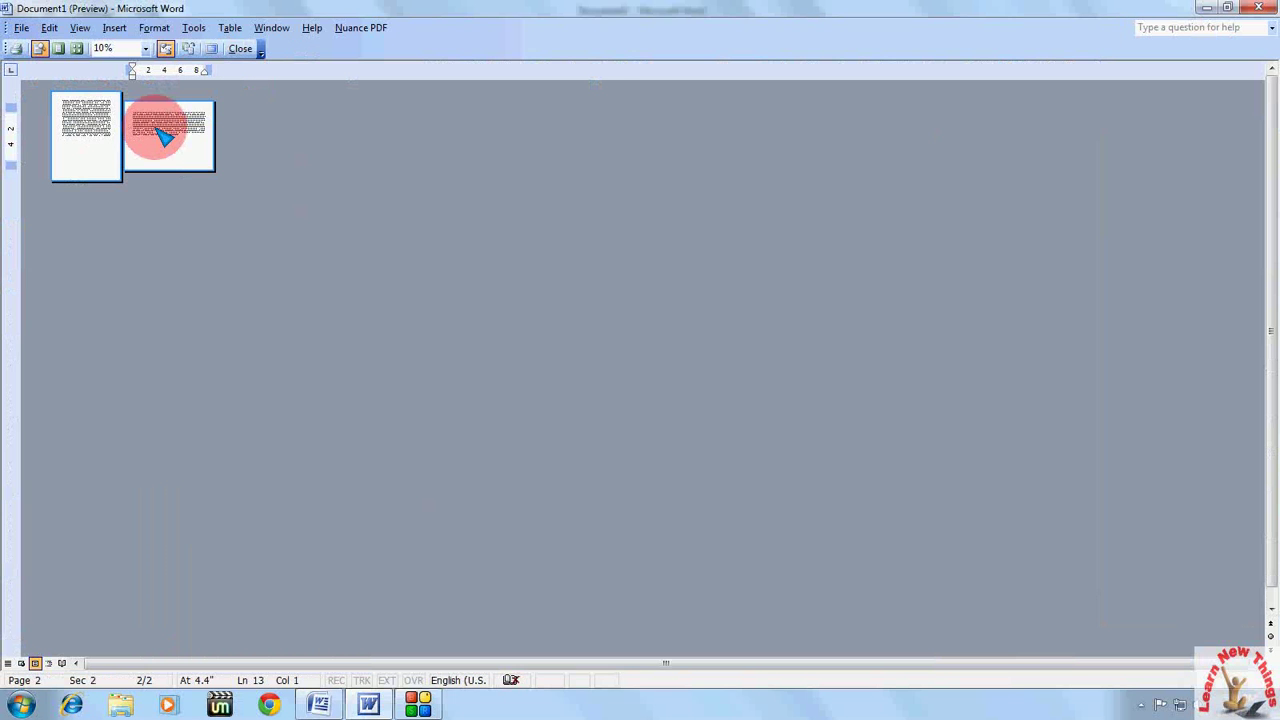
key("Escape")
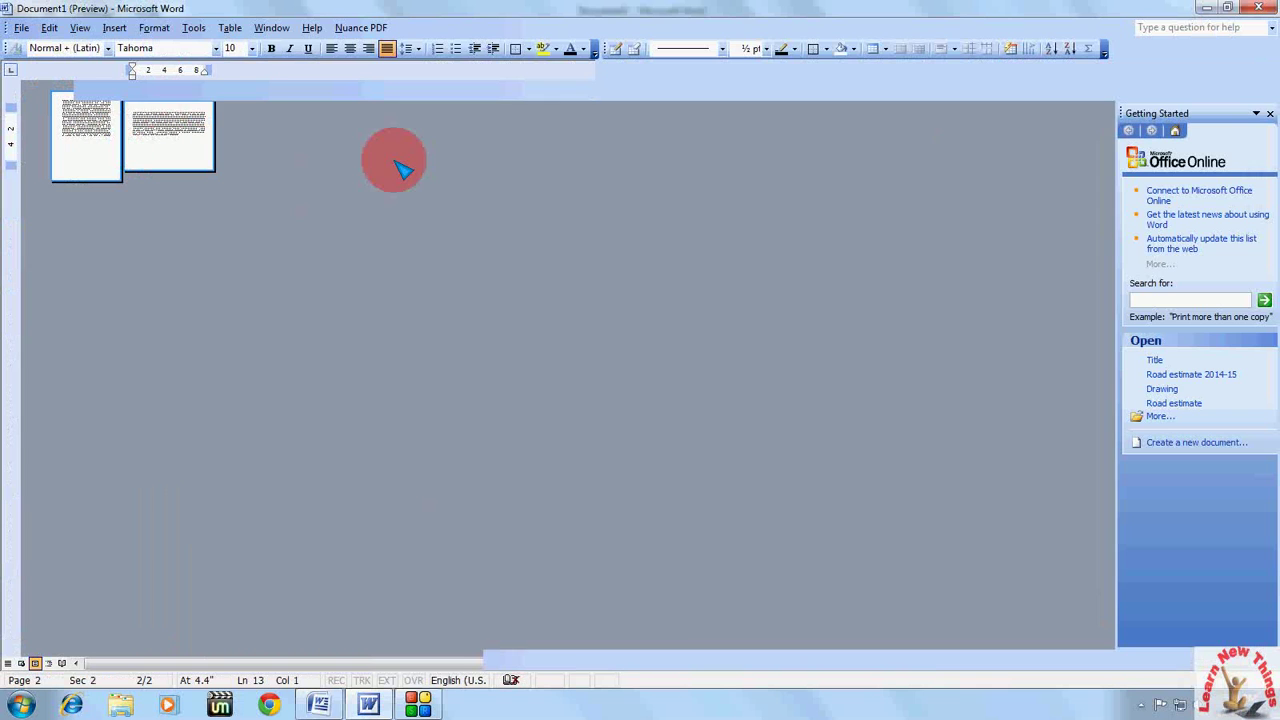
Return to Word 2007's Document3 and open Print Preview with Ctrl+F2
left_click(322, 706)
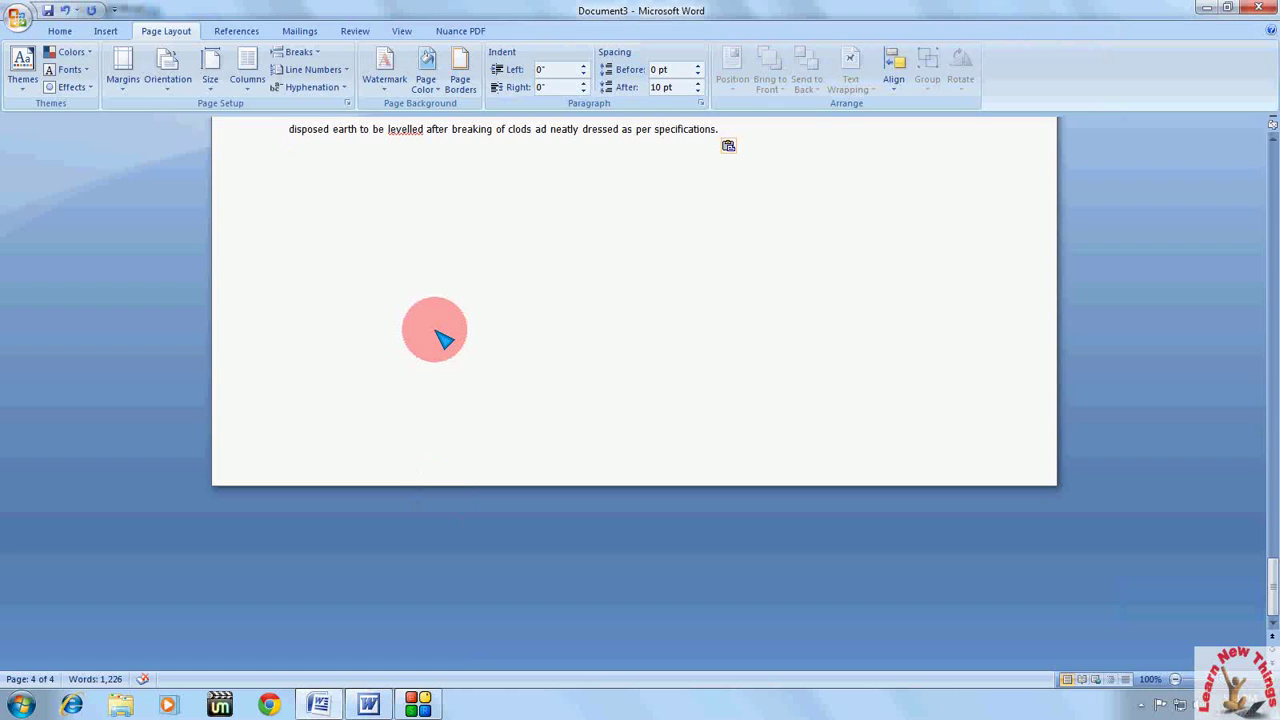
key("ctrl+F2")
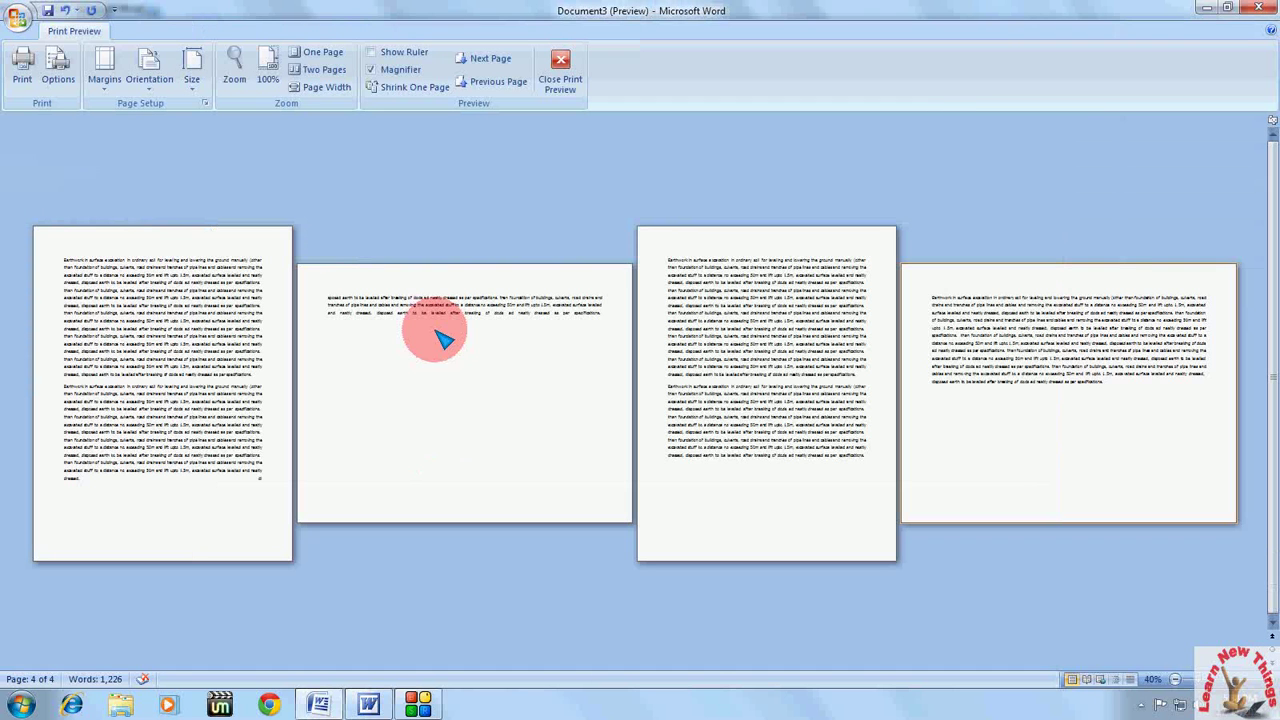